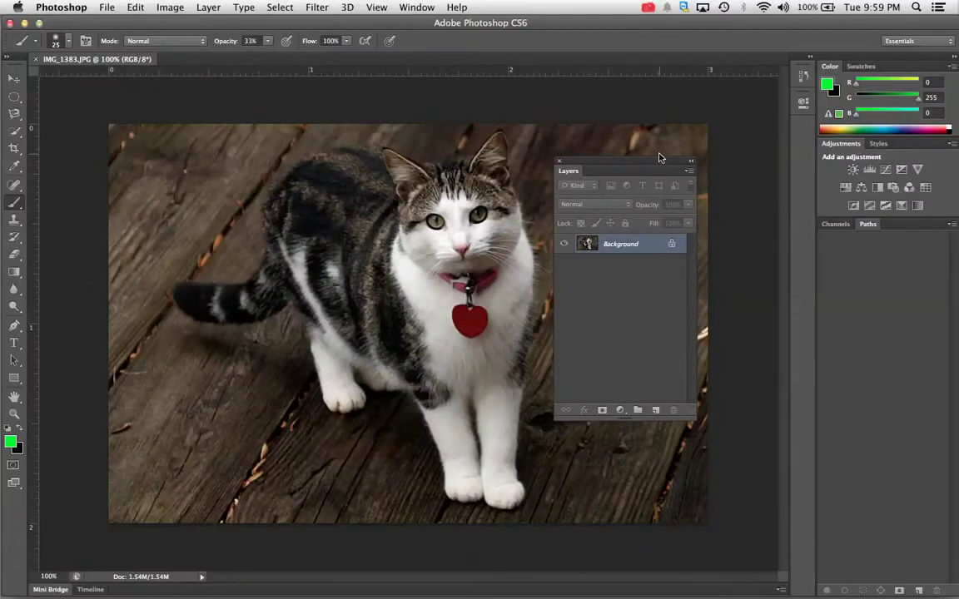
Add a new layer above the Background layer, keeping the default name, Normal mode and 100% opacity.
left_click(416, 7)
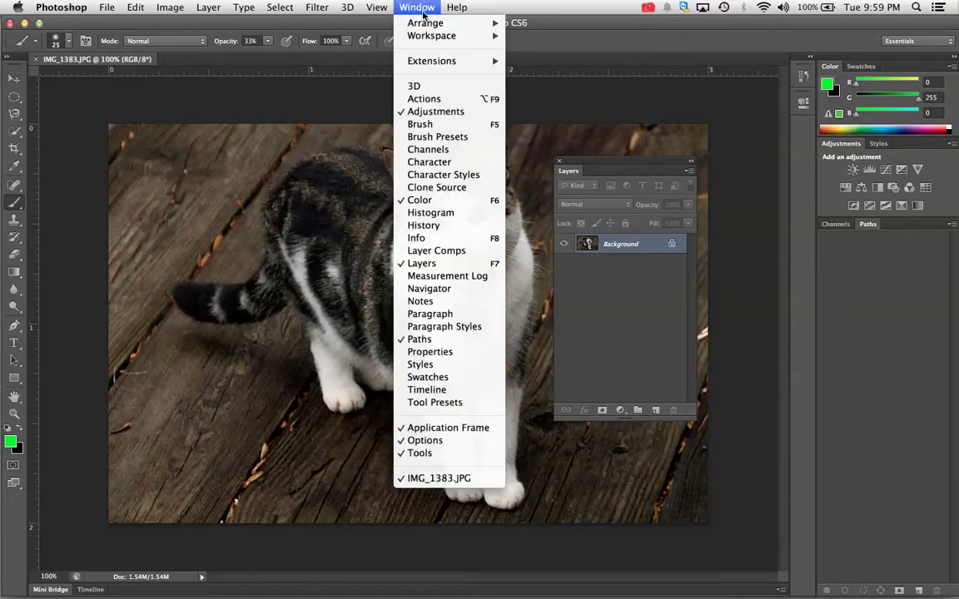
left_click(440, 264)
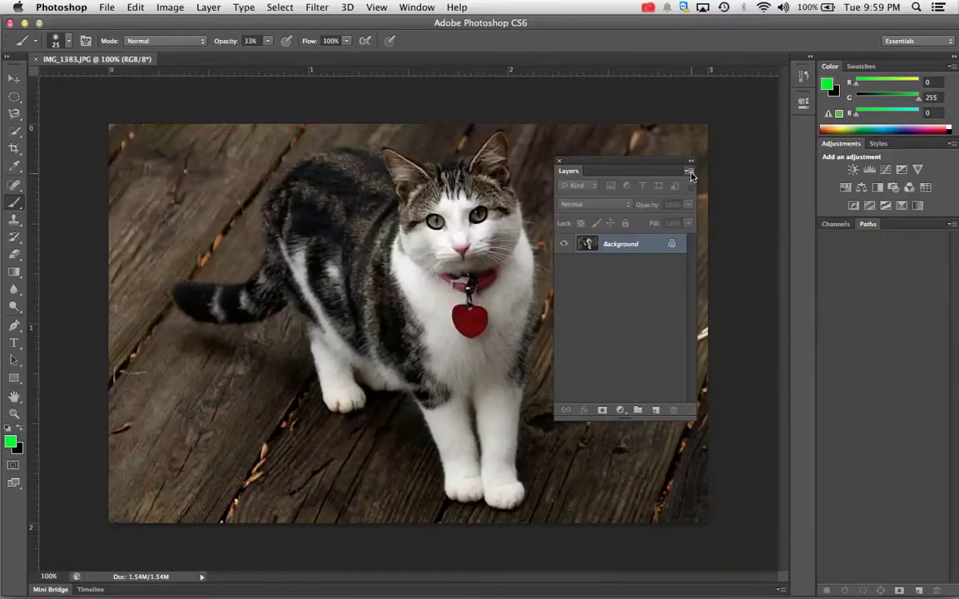
left_click(744, 63)
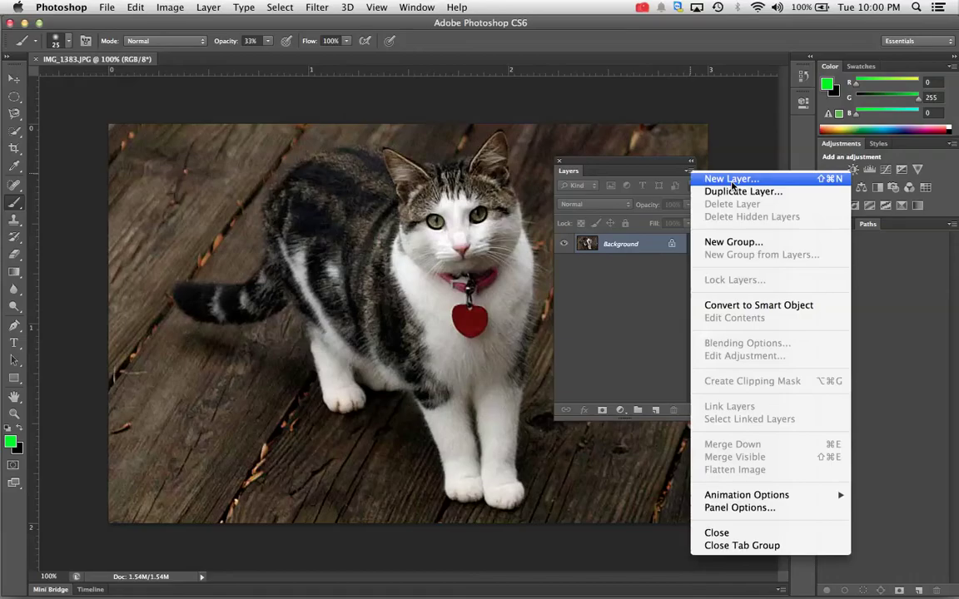
left_click(837, 182)
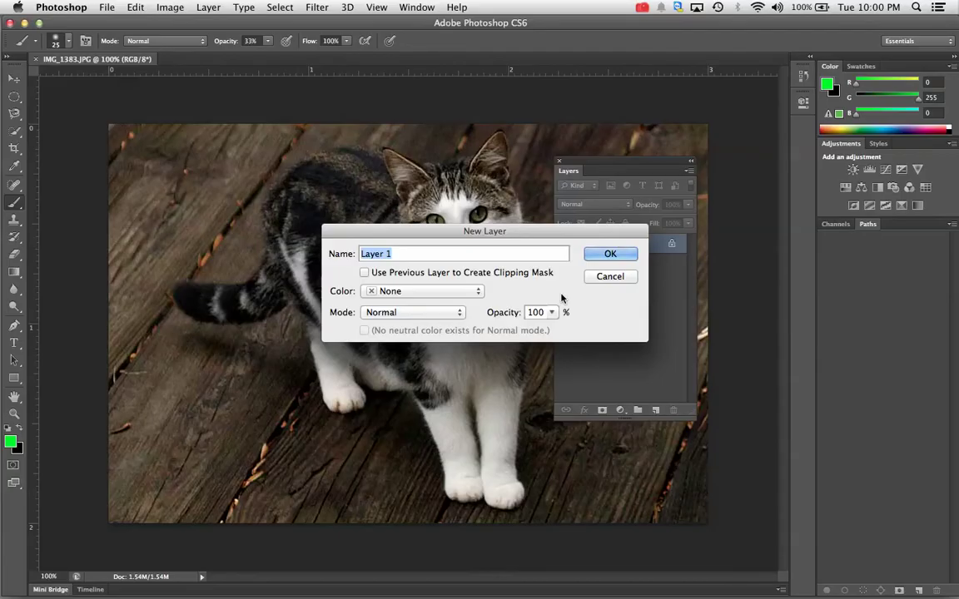
left_click(605, 256)
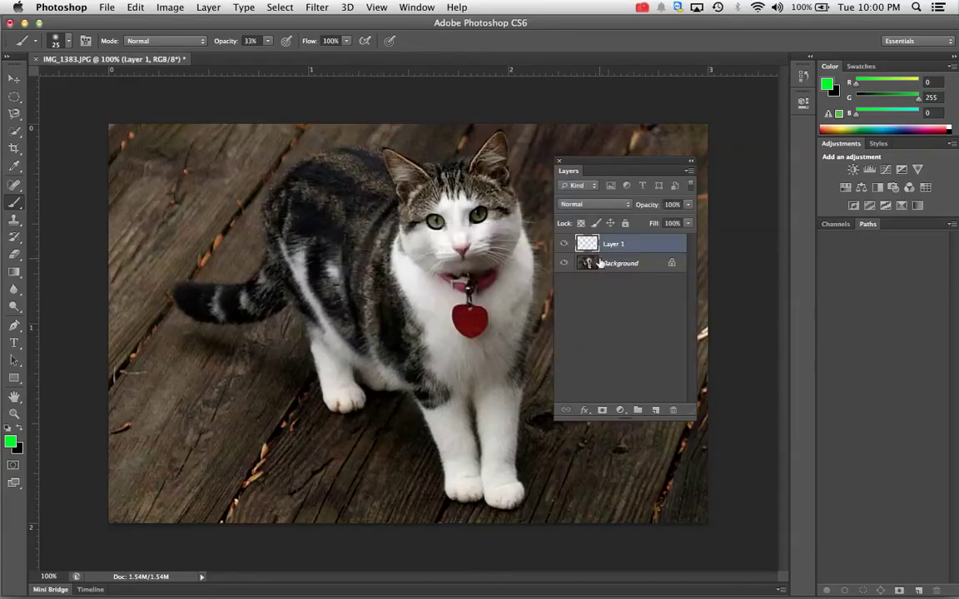
Add a second empty layer above the current one, and undo that addition.
left_click(656, 411)
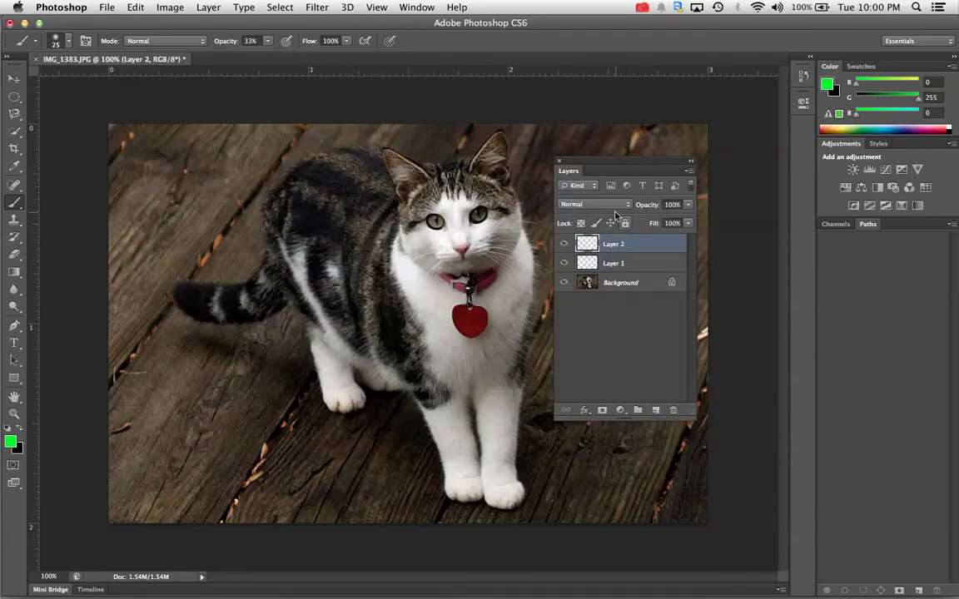
left_click(134, 7)
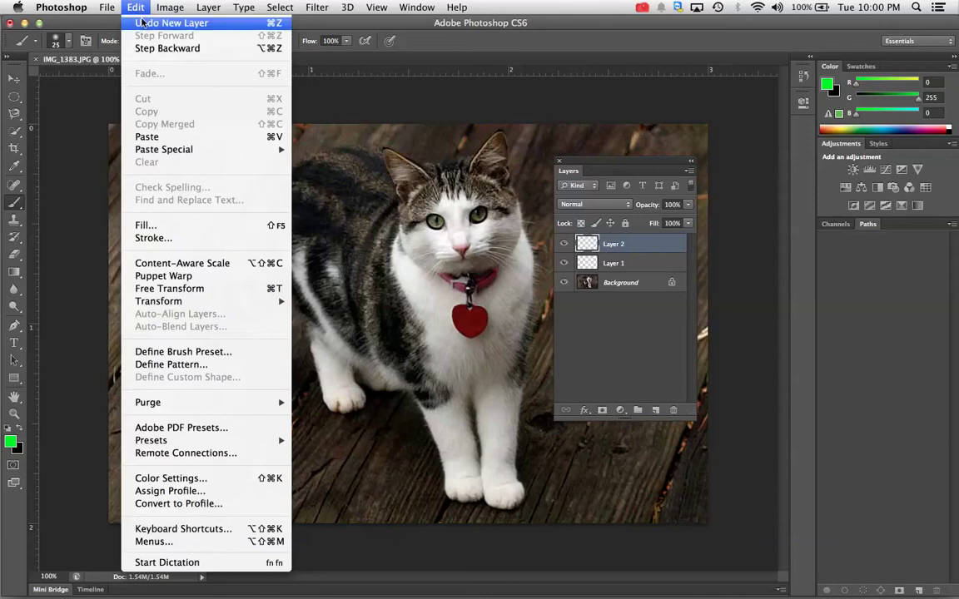
left_click(159, 26)
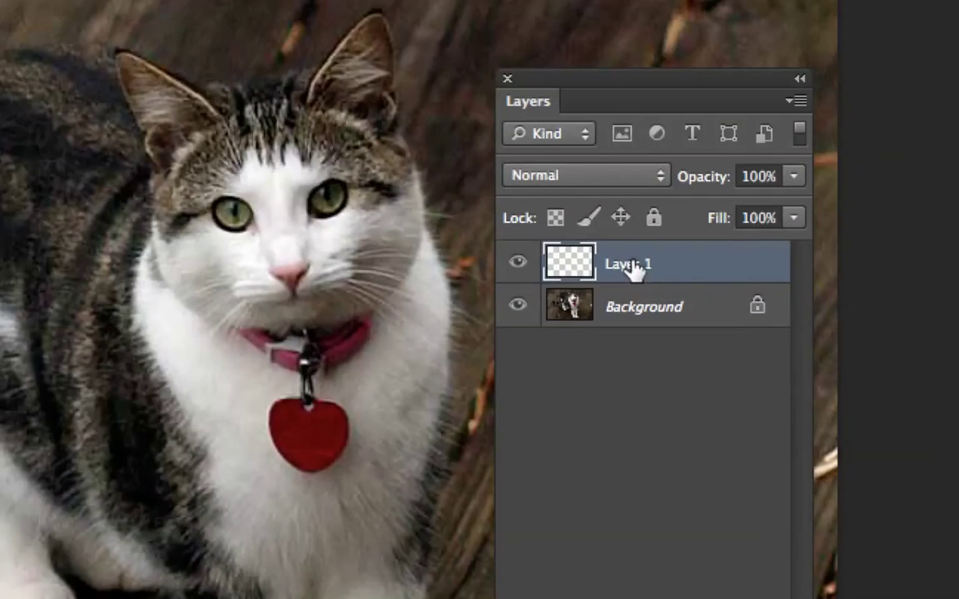
Rename the new empty layer as Background Color.
double_click(634, 267)
type("Bache")
key("BackSpace")
key("BackSpace")
key("BackSpace")
type("ckr")
type("roun")
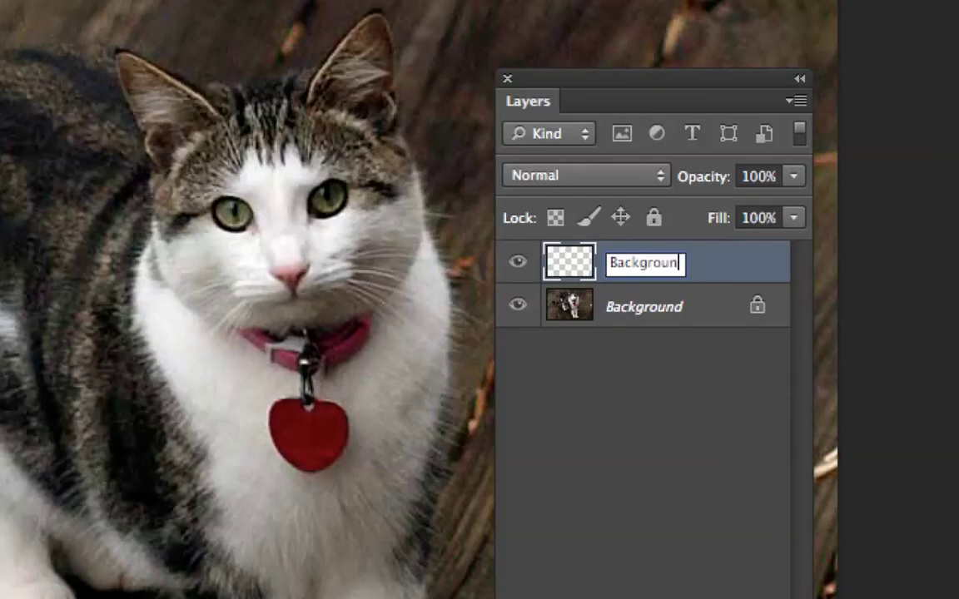
type("d Color")
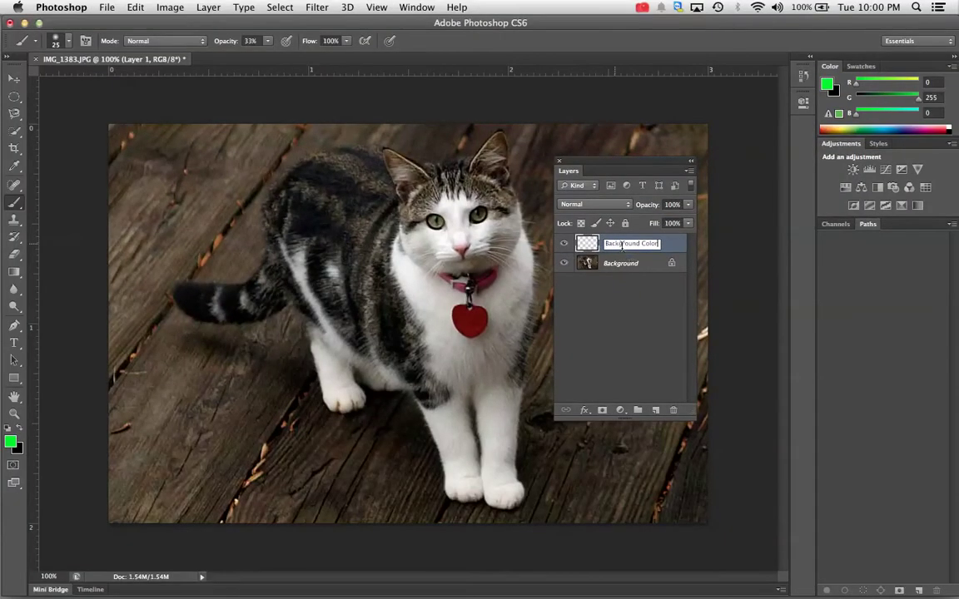
left_click(631, 269)
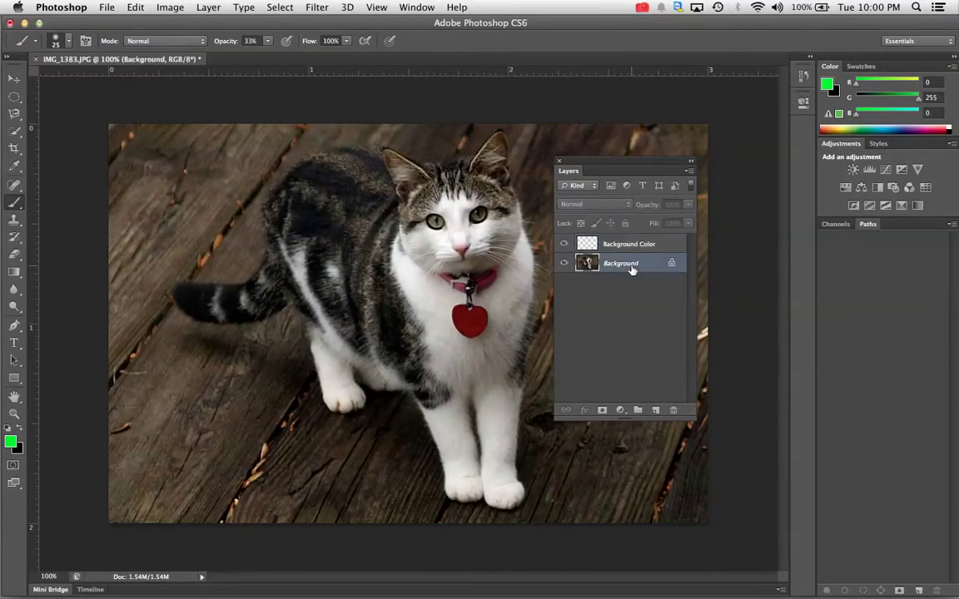
Hide the Background layer containing the cat photo.
left_click(566, 263)
left_click(565, 263)
left_click(565, 264)
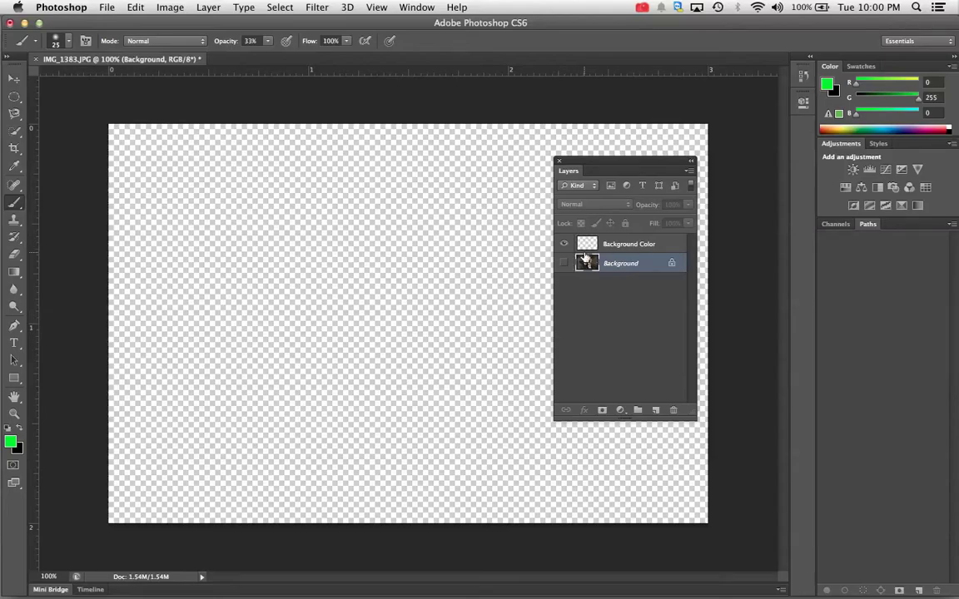
Make the Background Color layer the active layer instead of the Background layer.
left_click(635, 245)
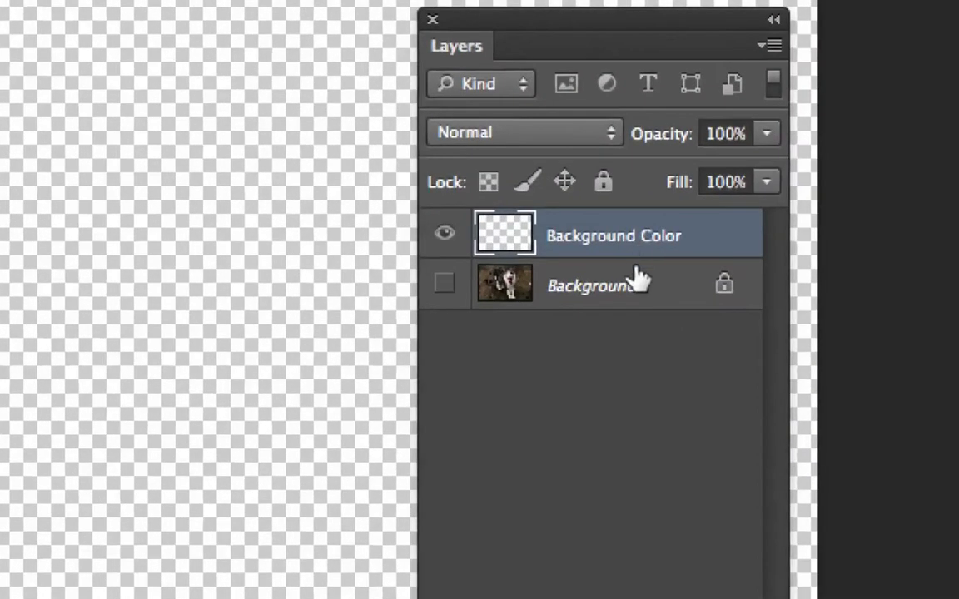
left_click(636, 260)
left_click(638, 249)
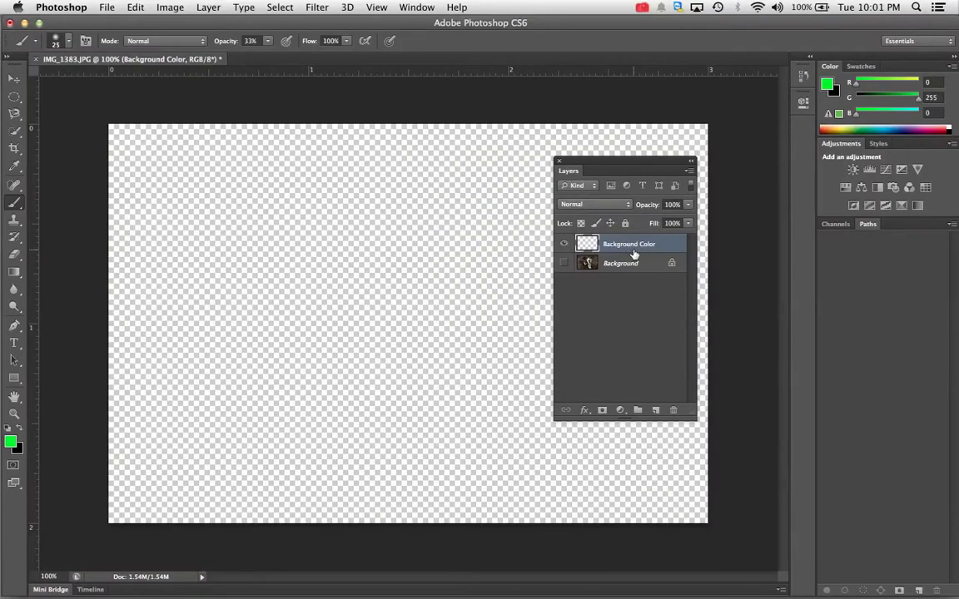
left_click(636, 262)
double_click(638, 245)
left_click(673, 243)
left_click(668, 264)
left_click(670, 246)
Start a fill on the Background Color layer, using a custom color as its contents.
left_click(135, 8)
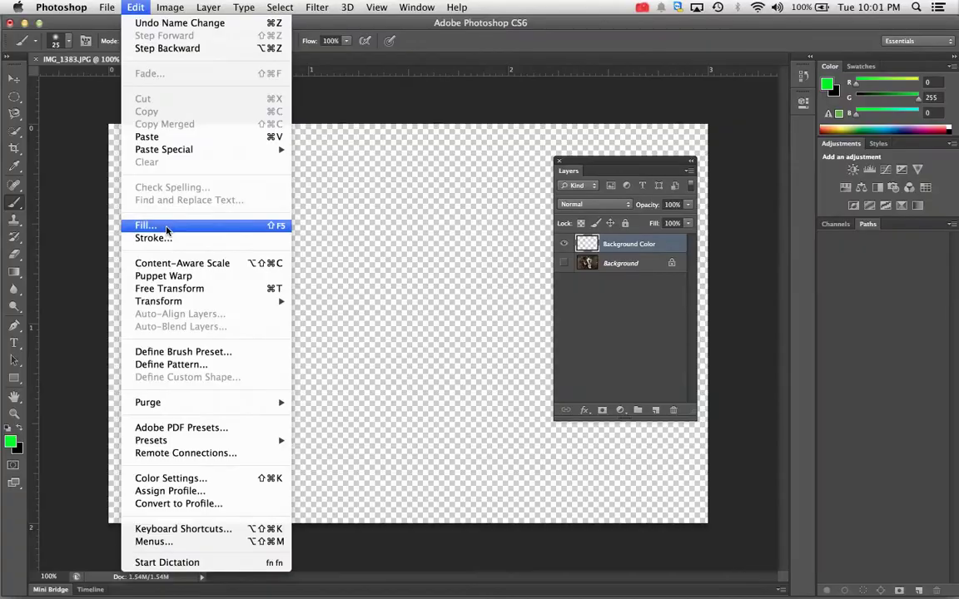
left_click(167, 226)
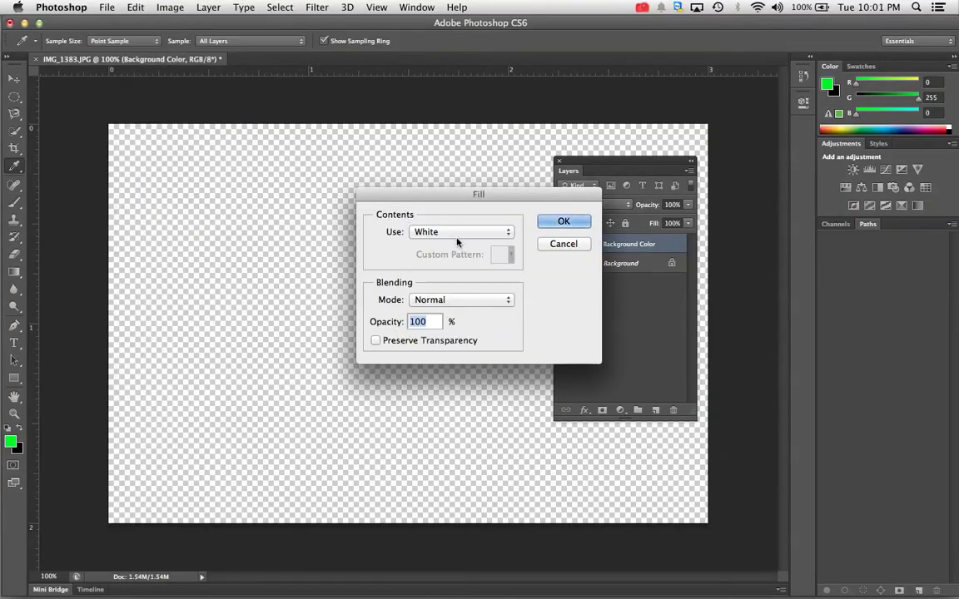
left_click(504, 233)
left_click(505, 232)
left_click(505, 232)
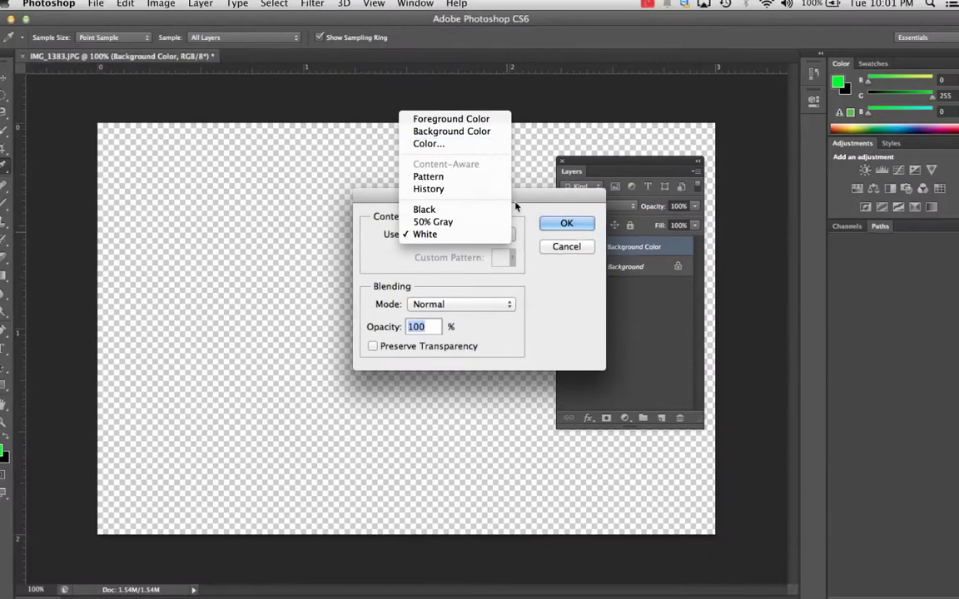
left_click(515, 206)
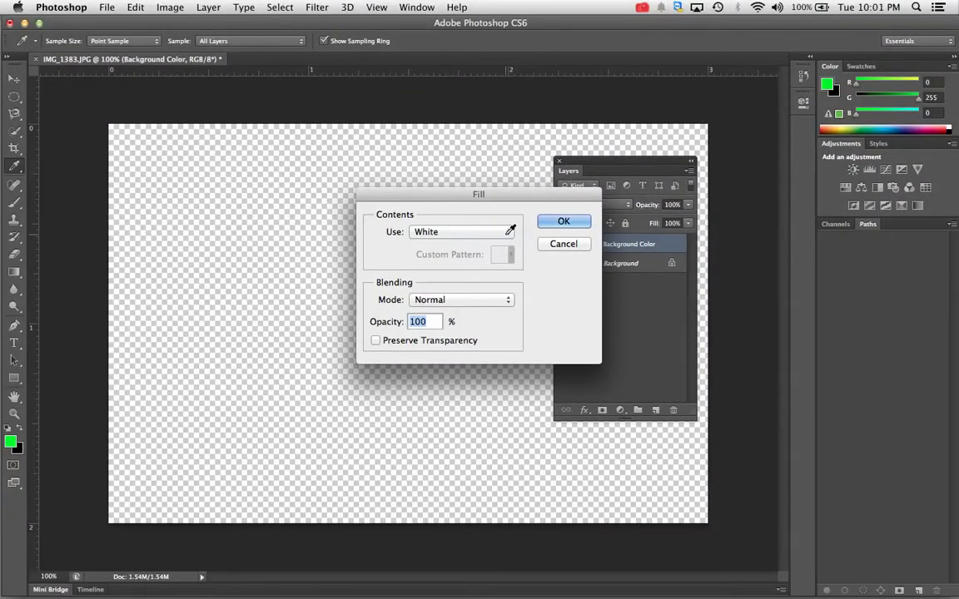
left_click(510, 231)
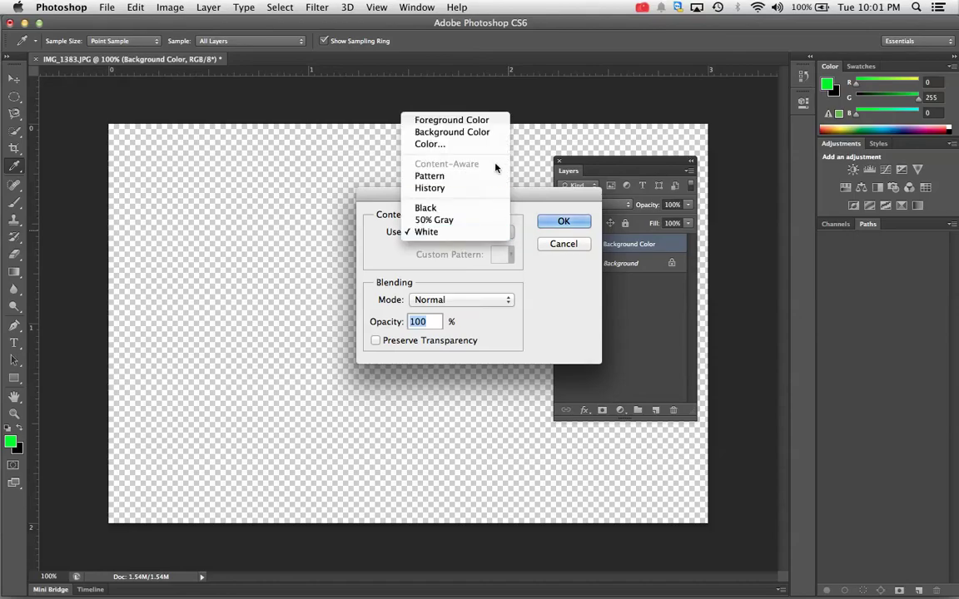
left_click(443, 143)
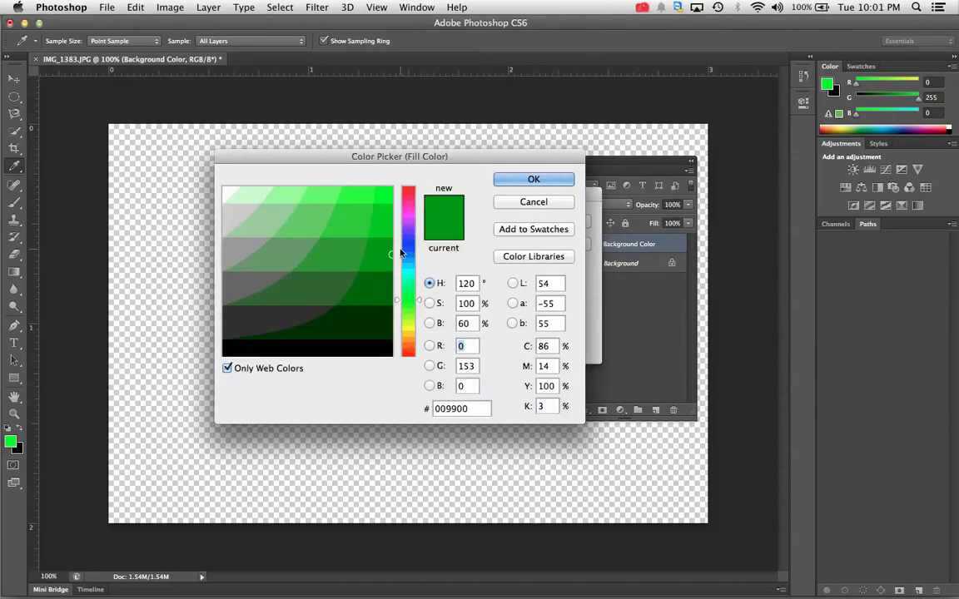
Choose the web-safe orange ff6600 as the fill color and apply the fill in Normal mode at 100% opacity.
left_click(229, 368)
left_click(228, 367)
left_click(411, 261)
mouse_move(410, 261)
left_mouse_down()
mouse_move(410, 271)
mouse_move(410, 242)
left_mouse_up()
left_click(377, 191)
mouse_move(378, 192)
left_mouse_down()
mouse_move(353, 240)
mouse_move(385, 197)
mouse_move(331, 197)
left_mouse_up()
left_click(407, 253)
left_click_drag(407, 255, 410, 346)
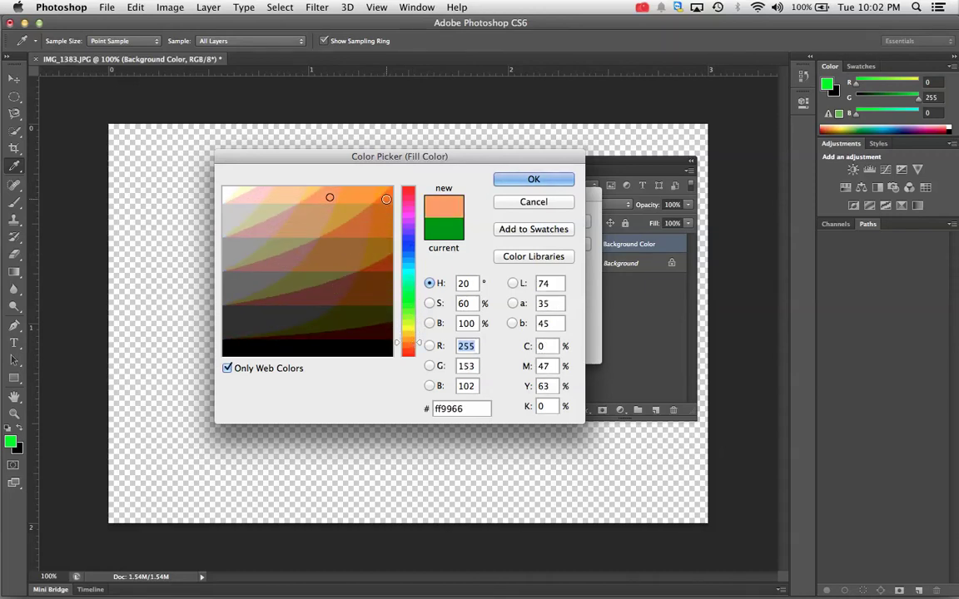
left_click(386, 198)
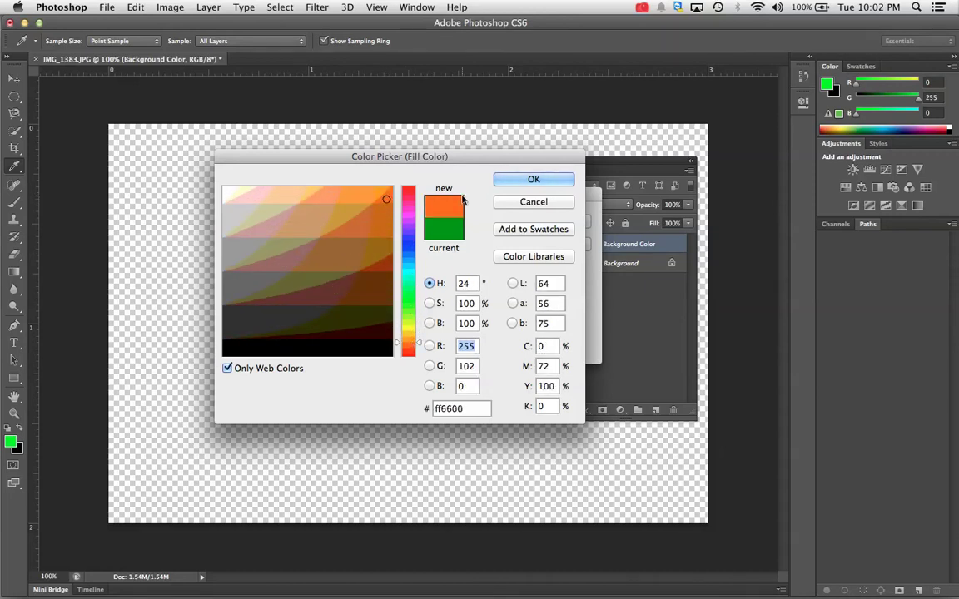
left_click(523, 179)
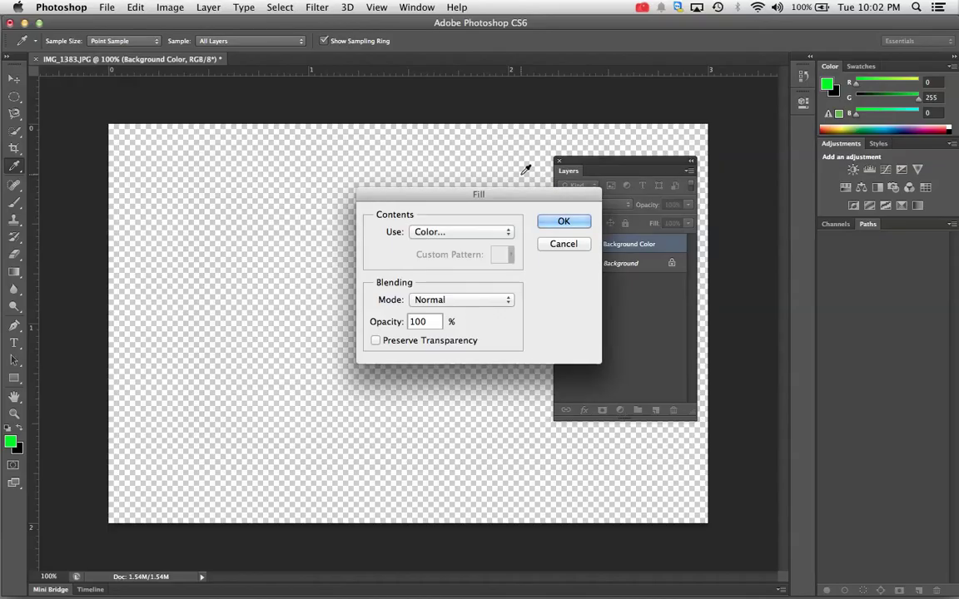
left_click(569, 224)
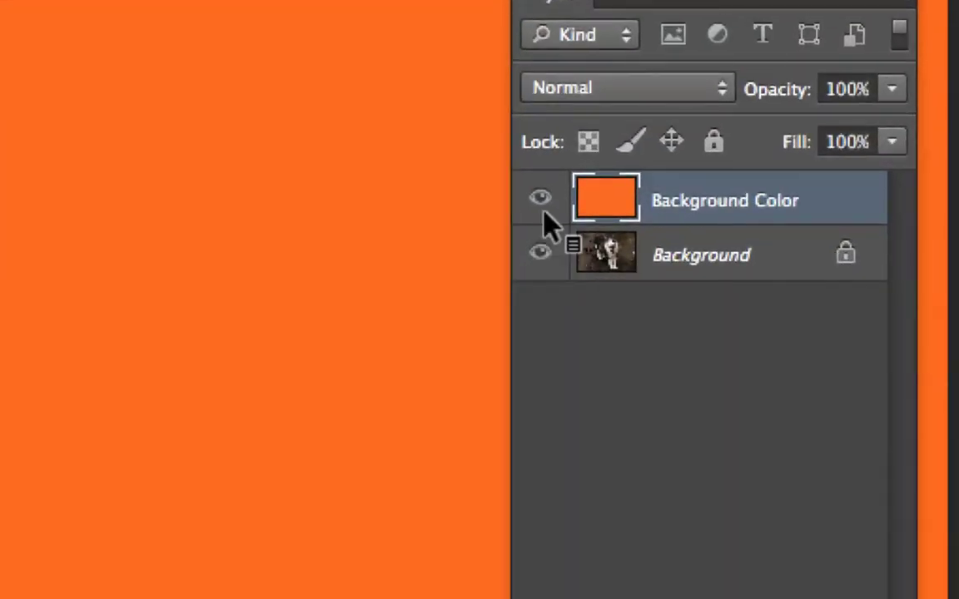
Toggle the Background Color layer's visibility off and on to compare it with the cat photo underneath.
left_click(540, 198)
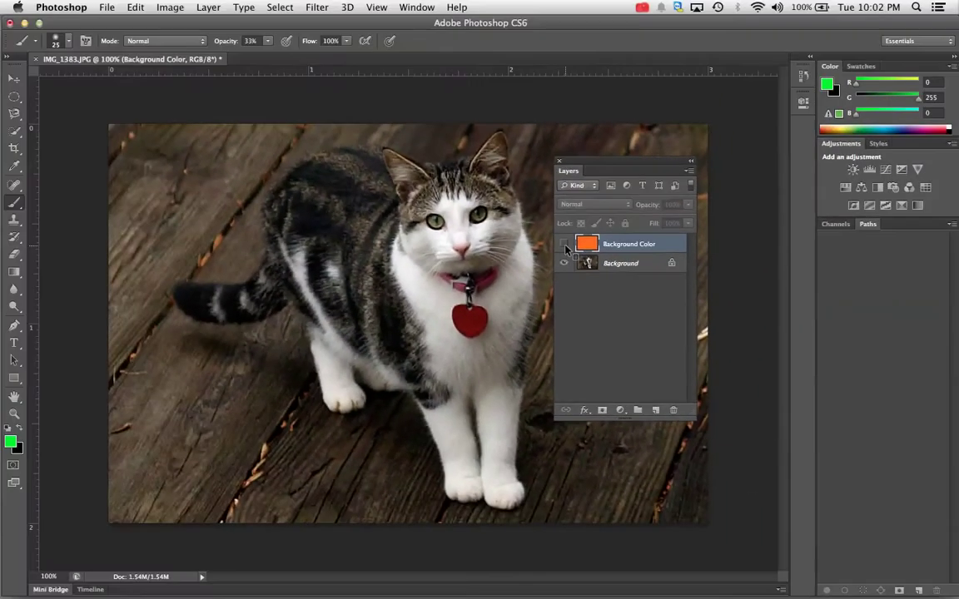
left_click(540, 198)
left_click(541, 198)
left_click(564, 244)
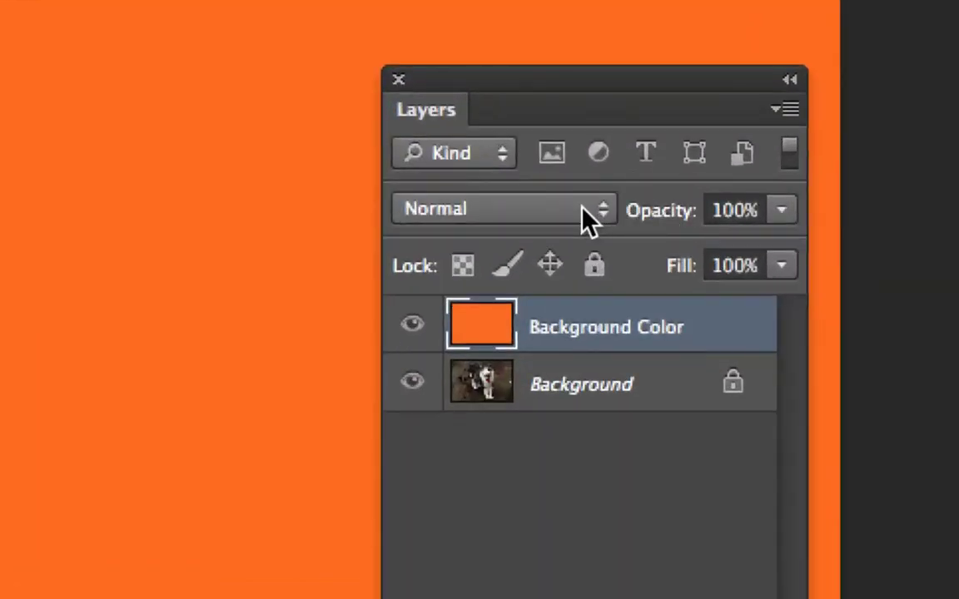
Try the Darken, Darker Color and Multiply blend modes on the Background Color layer.
left_click(552, 212)
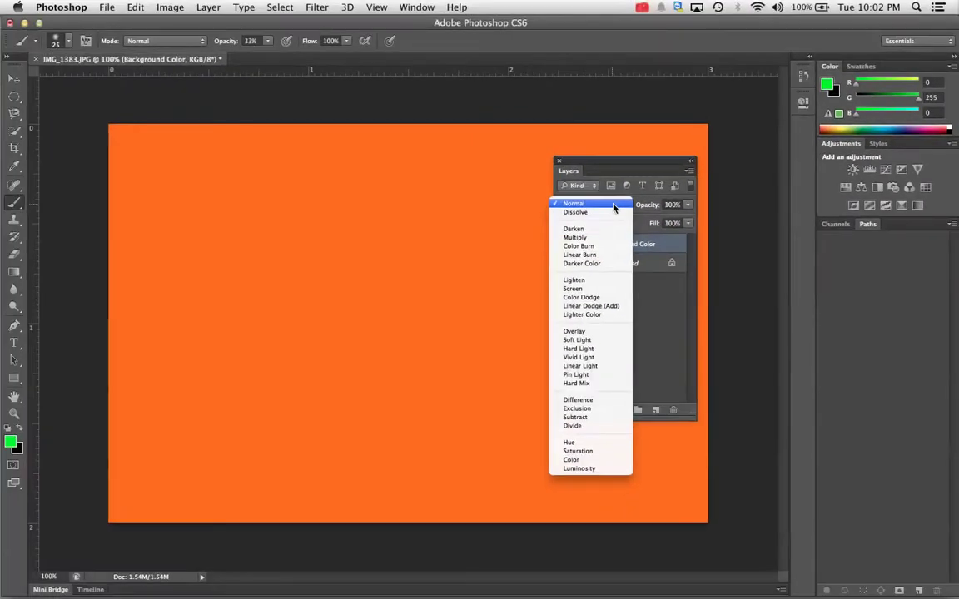
left_click(612, 228)
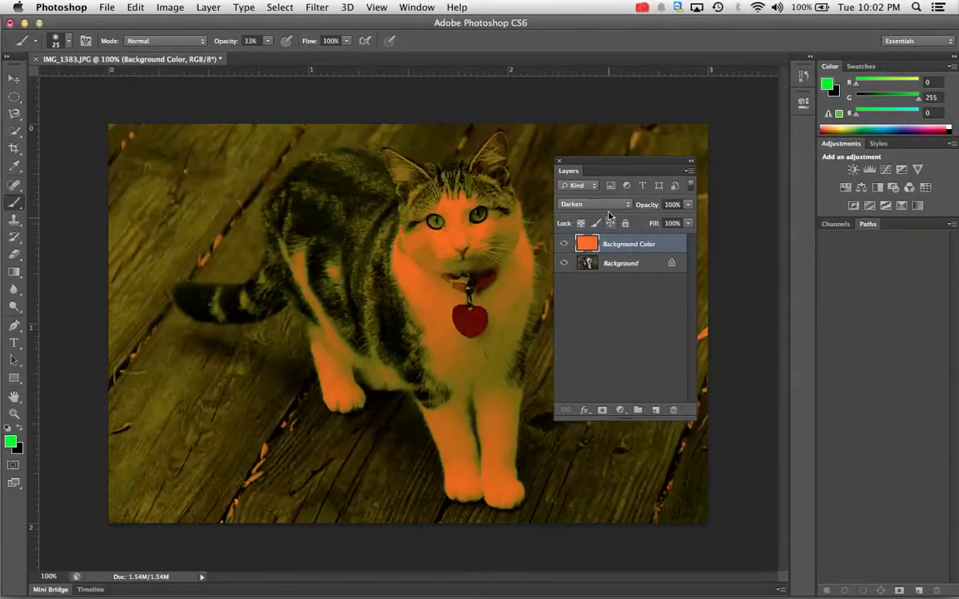
left_click(609, 206)
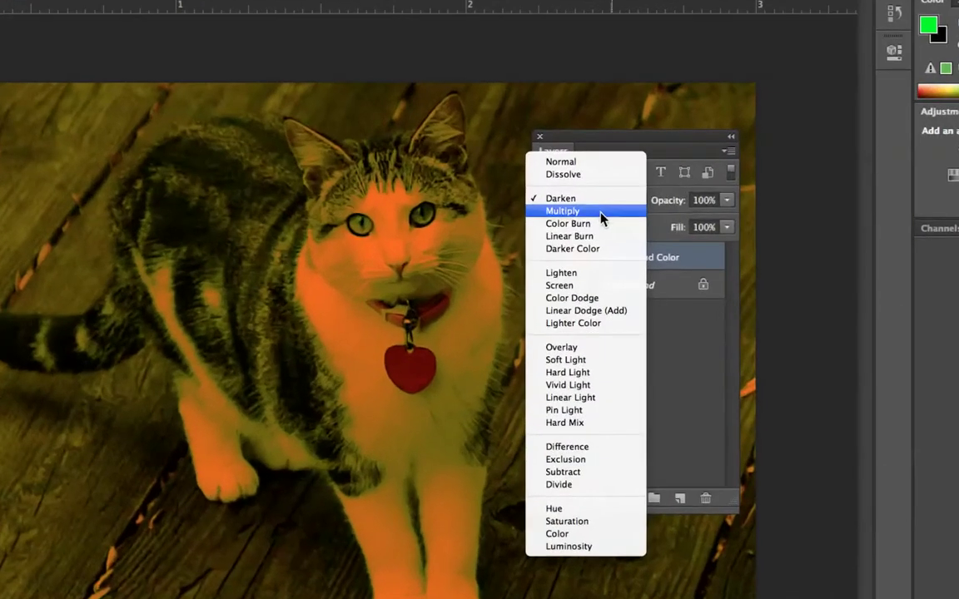
left_click(562, 249)
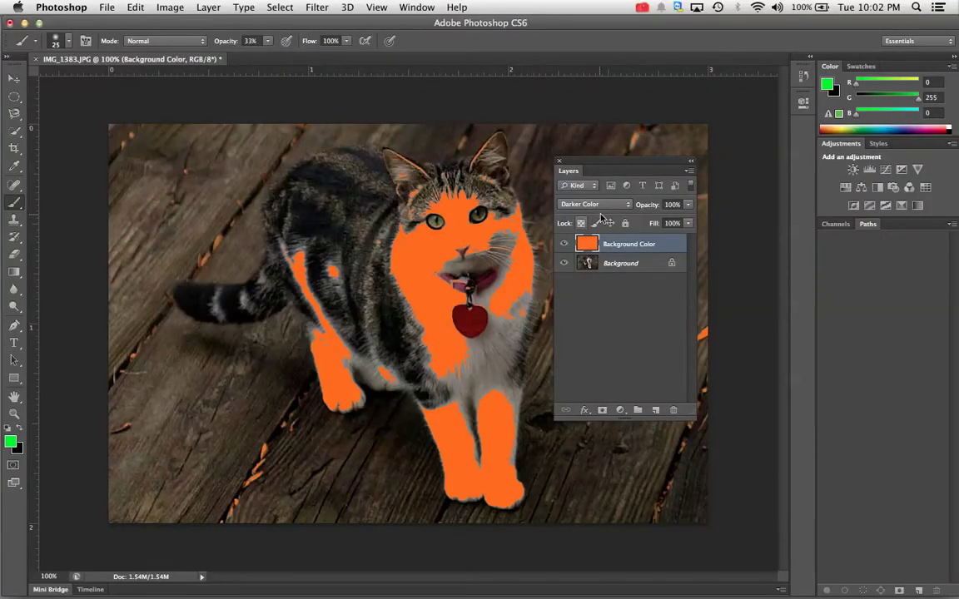
left_click(603, 204)
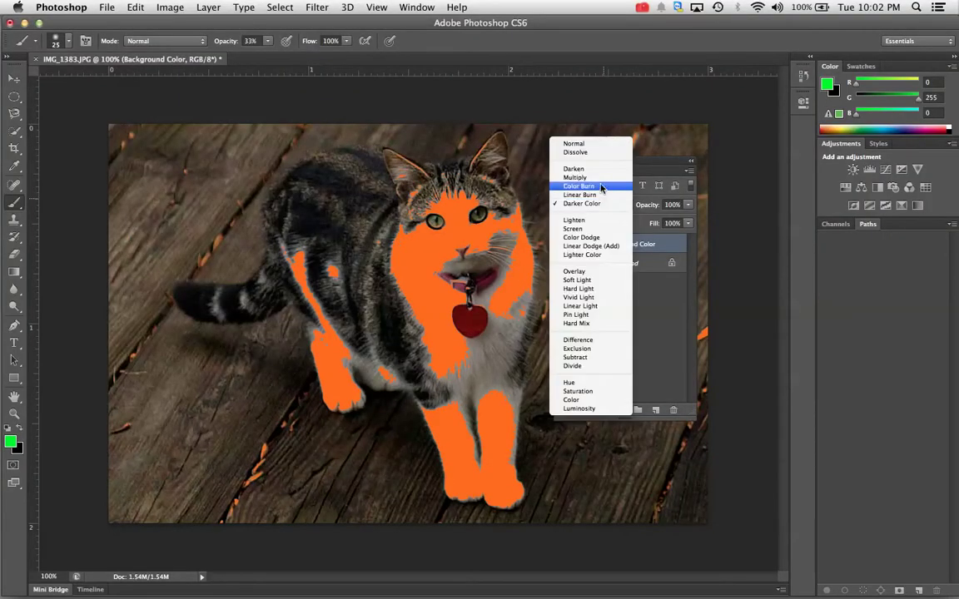
left_click(604, 181)
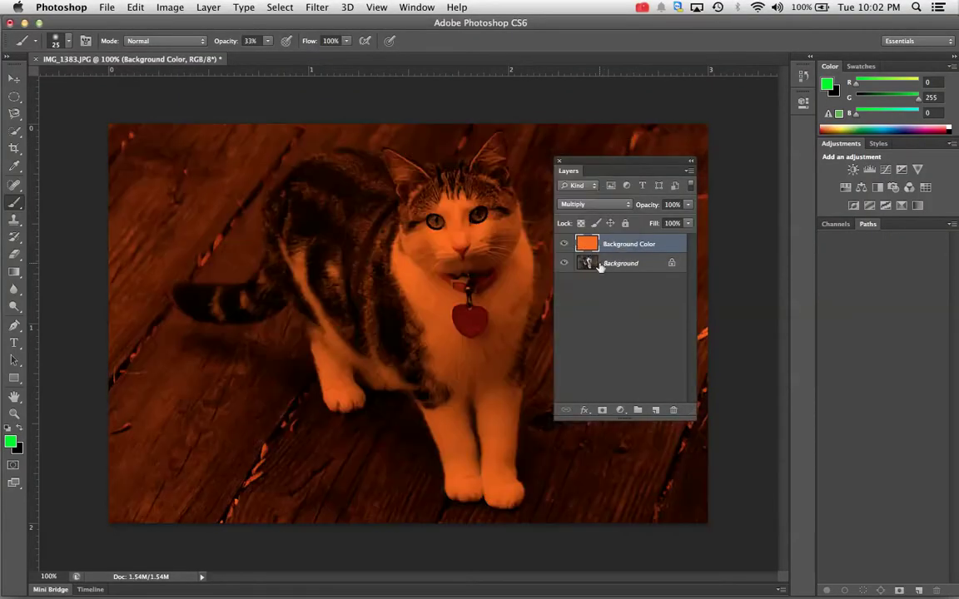
Try the Lighten blend mode on the Background Color layer, and change it to Screen.
left_click(595, 204)
left_click(599, 247)
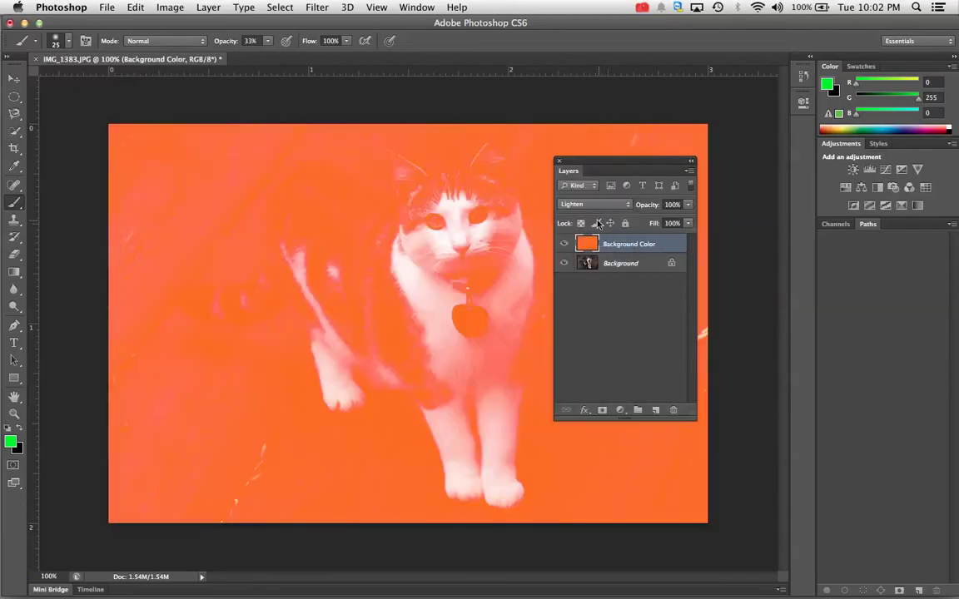
left_click(583, 204)
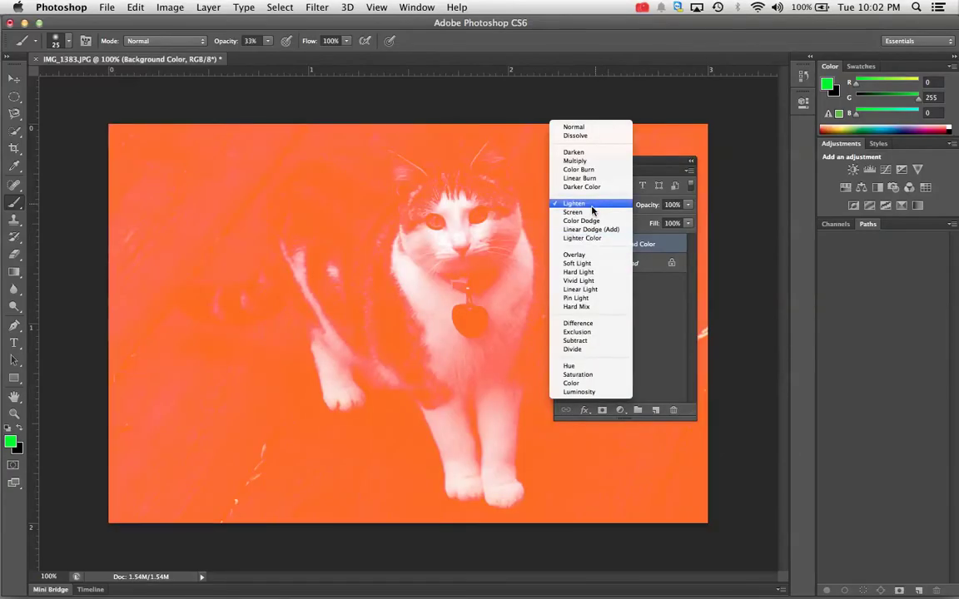
left_click(593, 213)
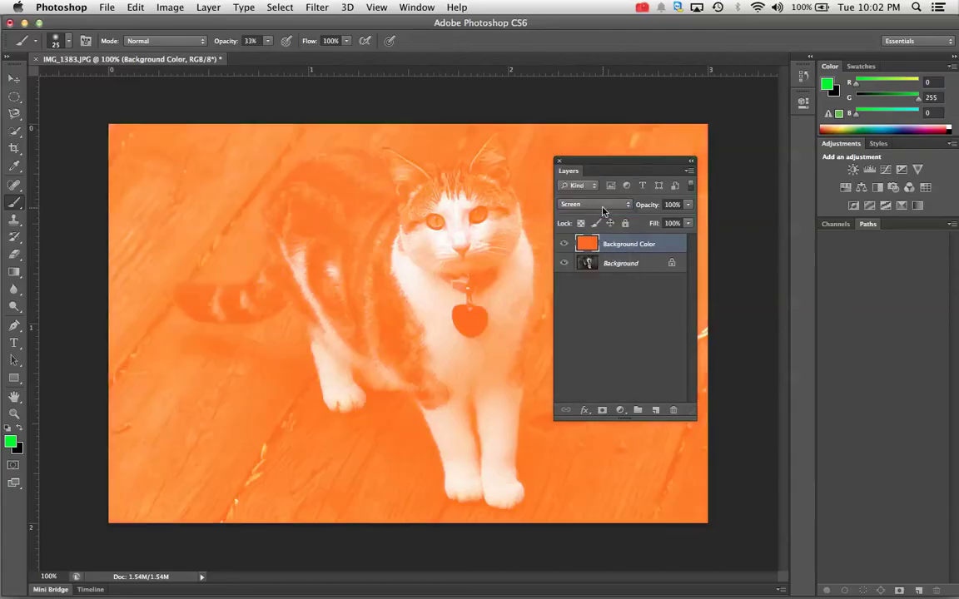
Try the Lighter Color and Overlay blend modes on the Background Color layer.
left_click(593, 205)
left_click(601, 237)
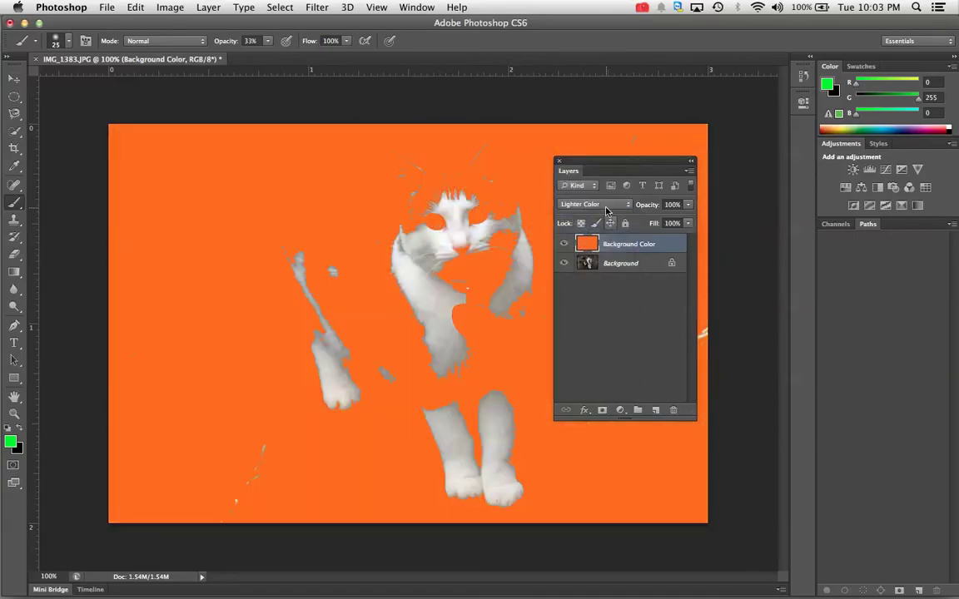
left_click(605, 206)
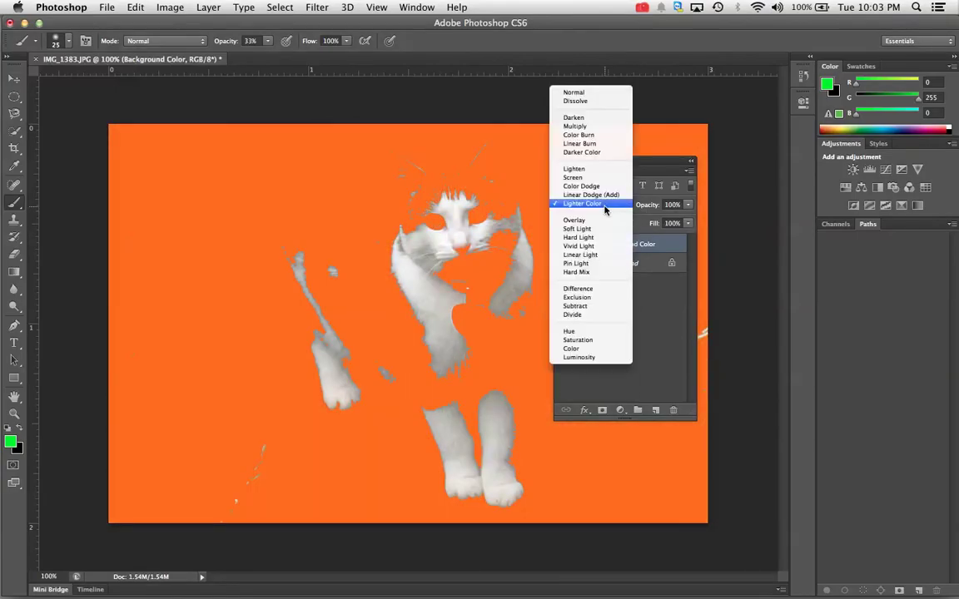
left_click(588, 219)
Try the Soft Light and Vivid Light blend modes on the Background Color layer.
left_click(605, 208)
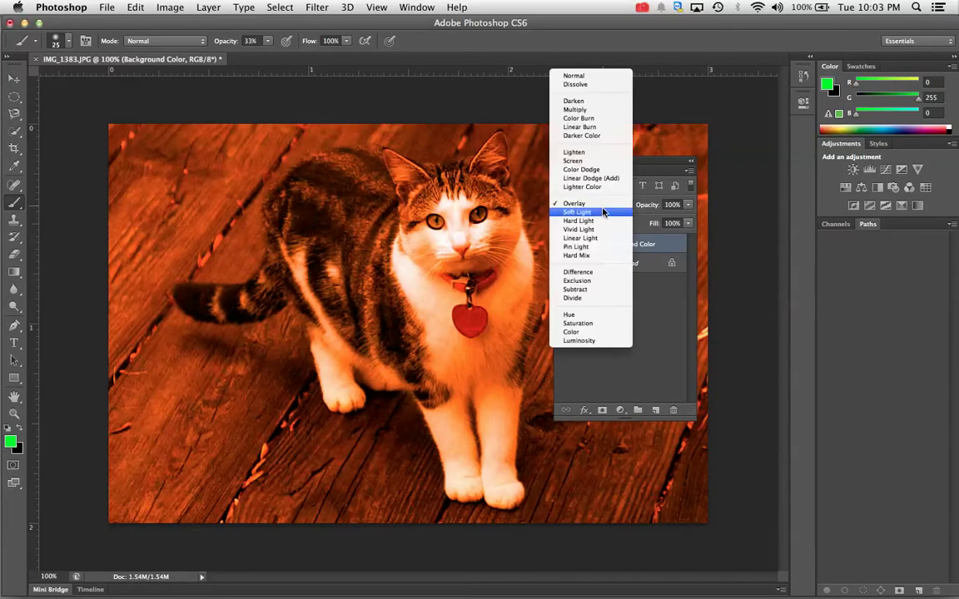
left_click(604, 212)
left_click(605, 207)
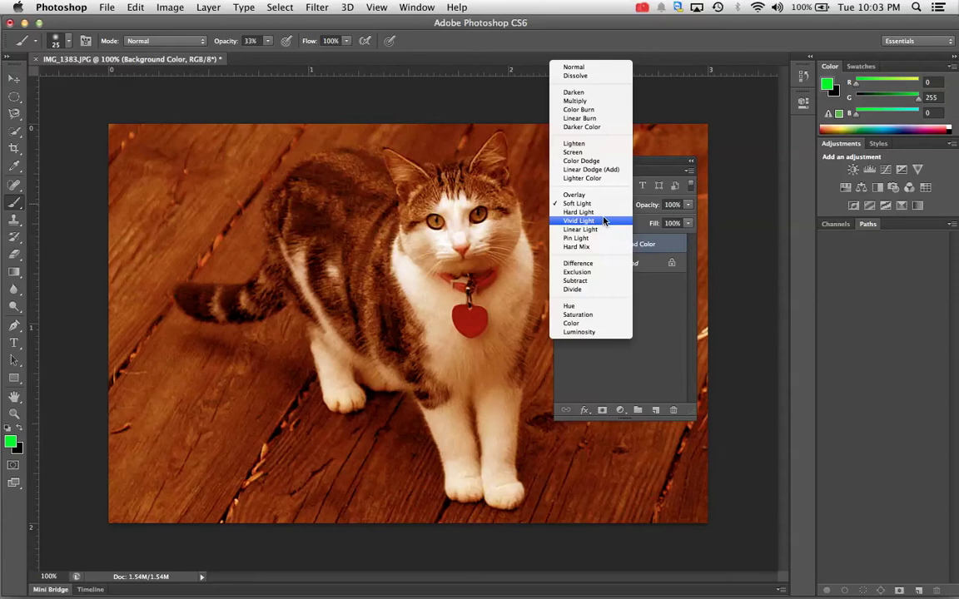
left_click(606, 220)
Try the Difference, Exclusion, Subtract and Divide blend modes in turn on the Background Color layer.
left_click(593, 208)
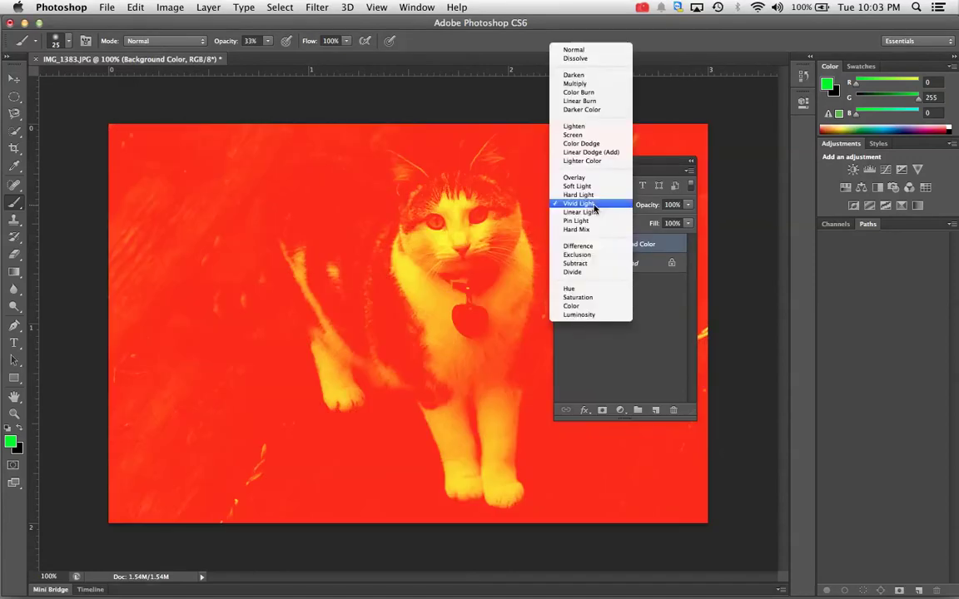
left_click(596, 248)
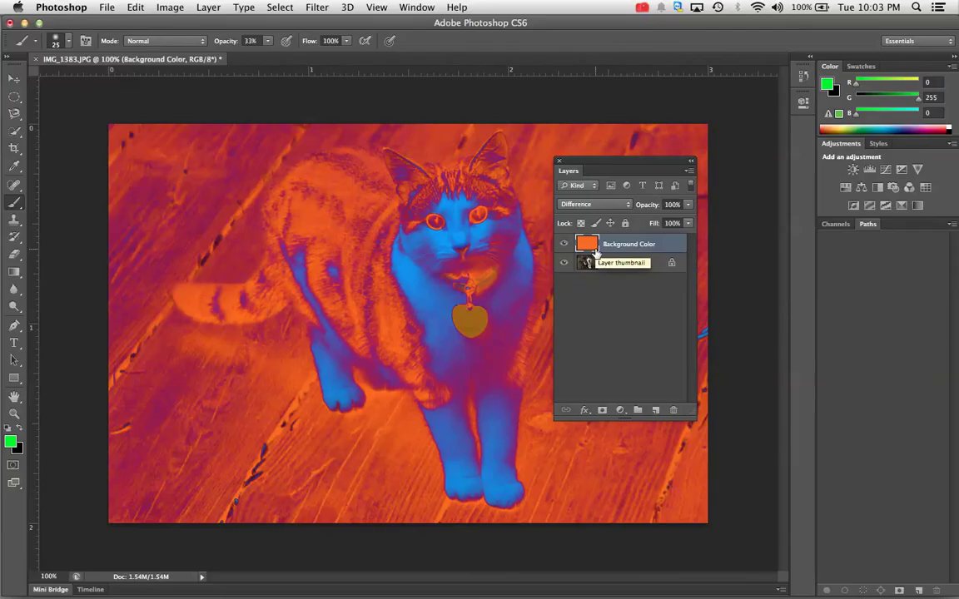
left_click(607, 207)
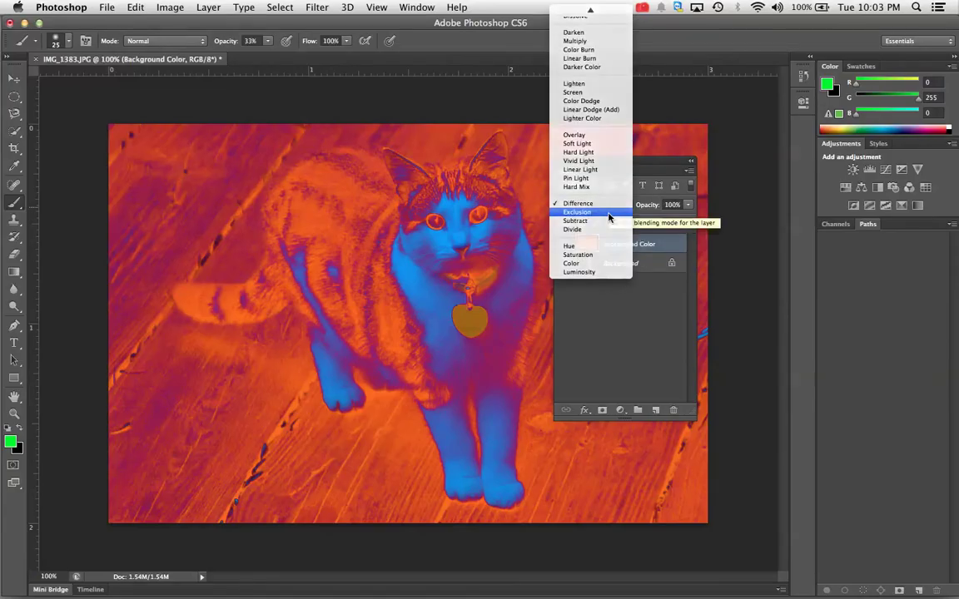
left_click(609, 214)
left_click(616, 209)
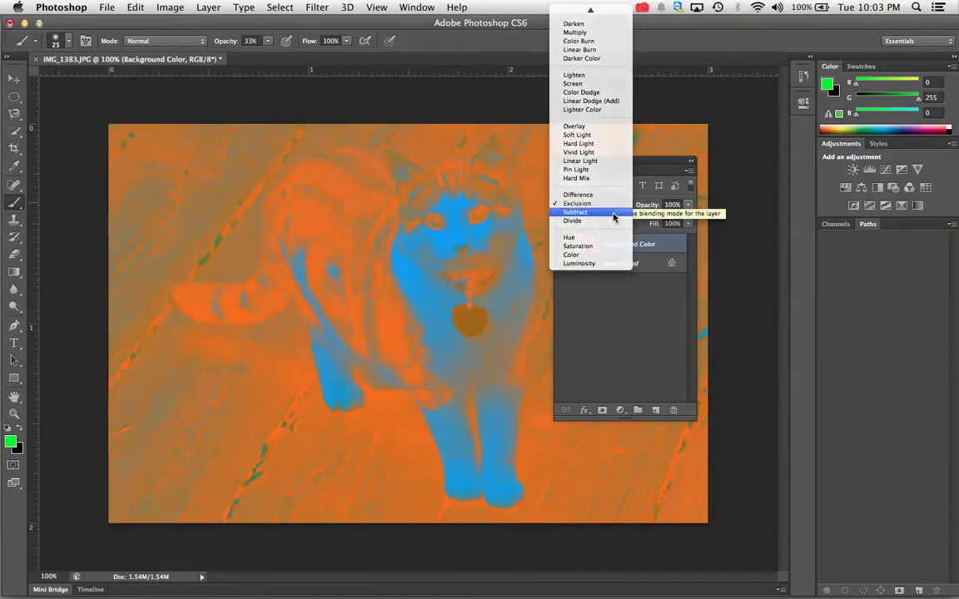
left_click(614, 215)
left_click(614, 208)
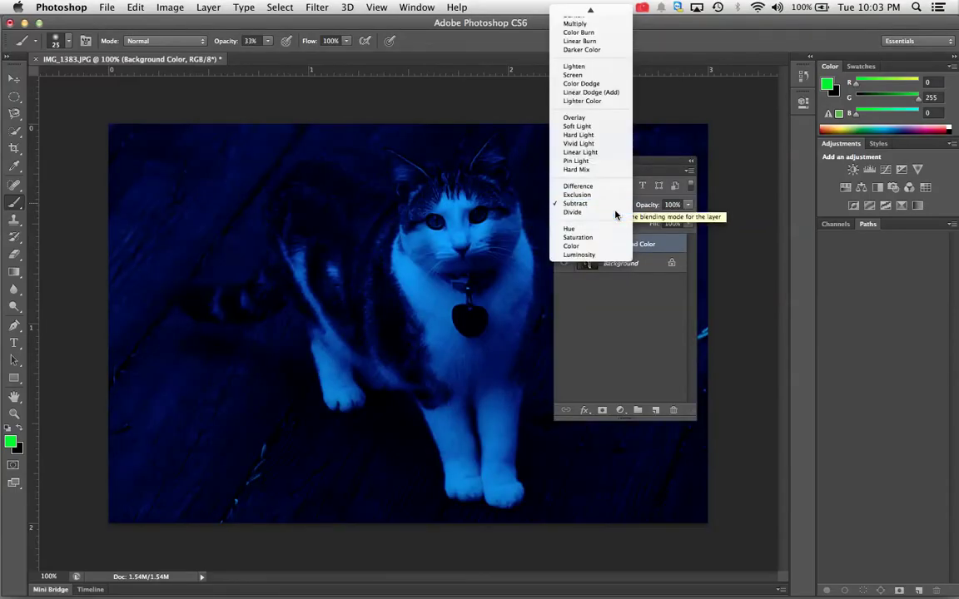
left_click(616, 214)
Try the Hue and Color blend modes on the Background Color layer.
left_click(614, 206)
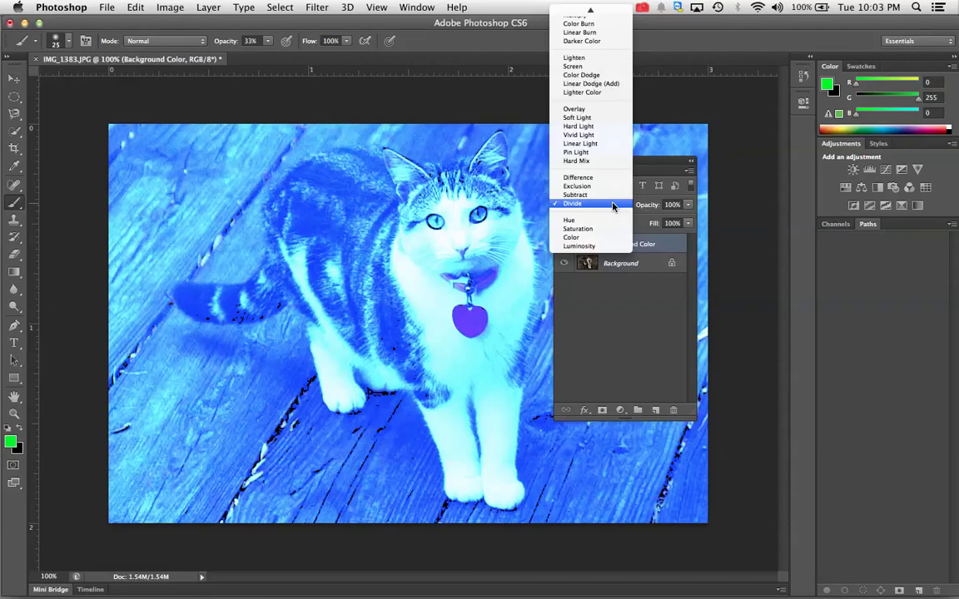
left_click(609, 221)
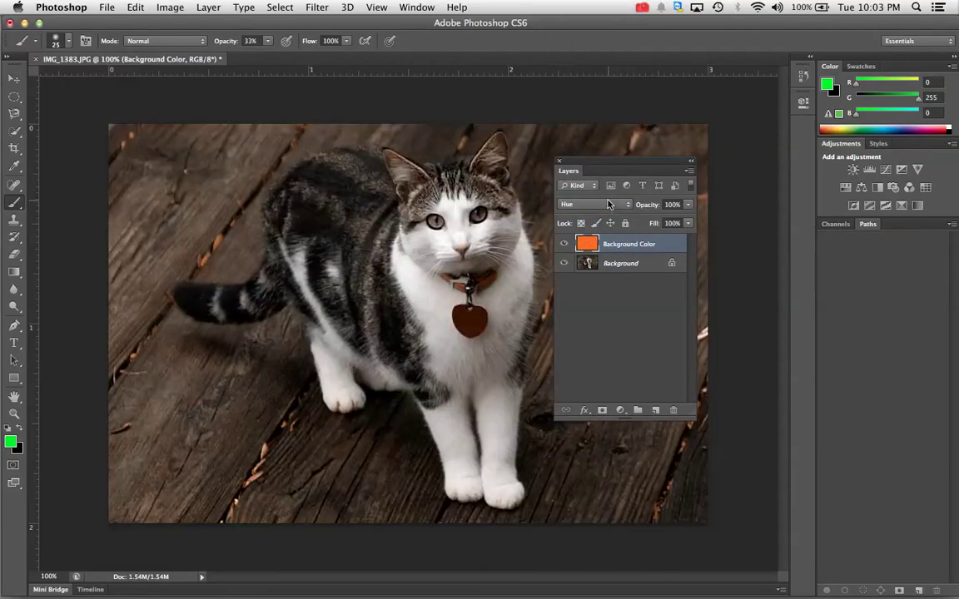
left_click(607, 208)
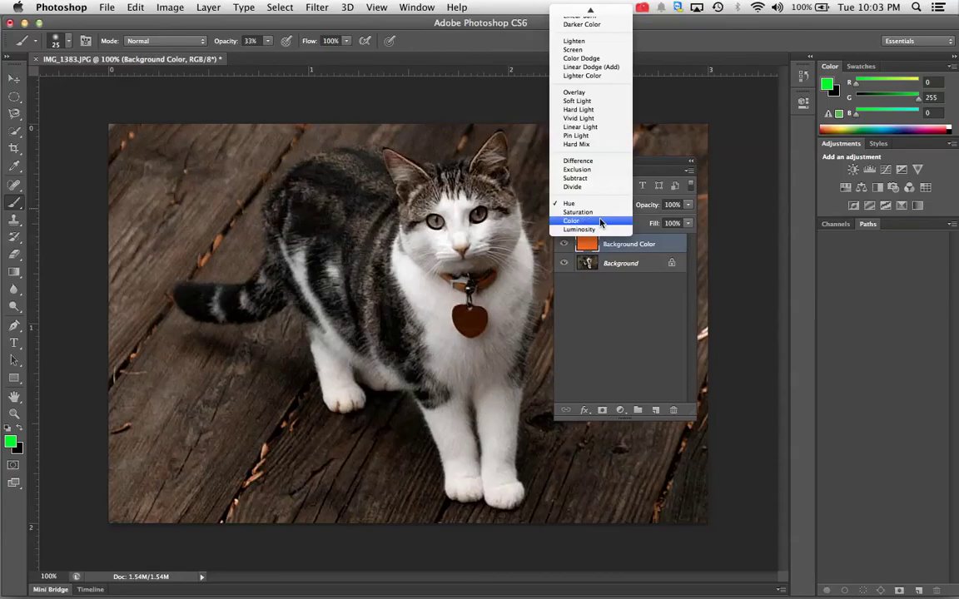
left_click(601, 222)
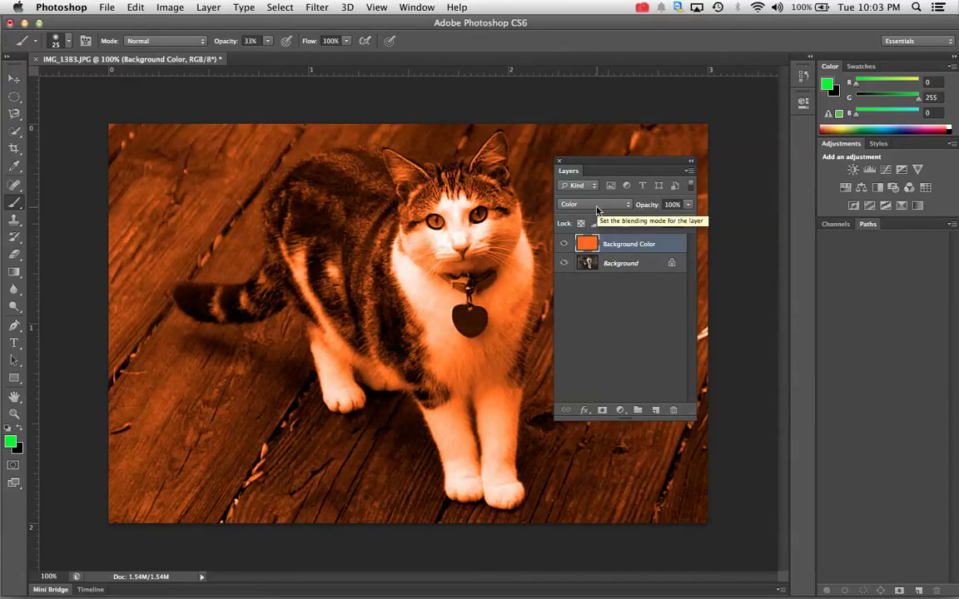
Try the Darken blend mode on the Background Color layer, and change it to Subtract.
left_click(597, 210)
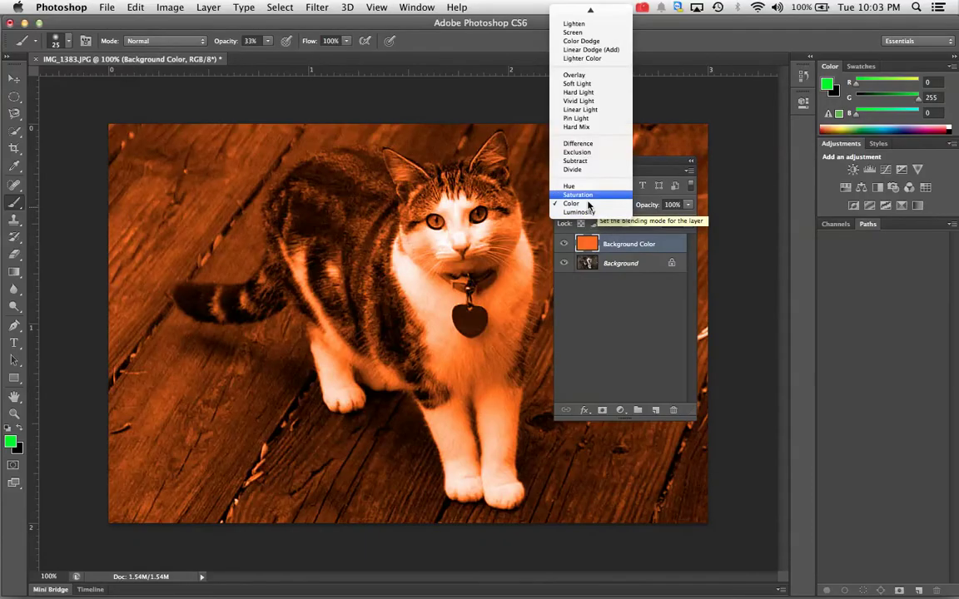
scroll(589, 46, "up", 4)
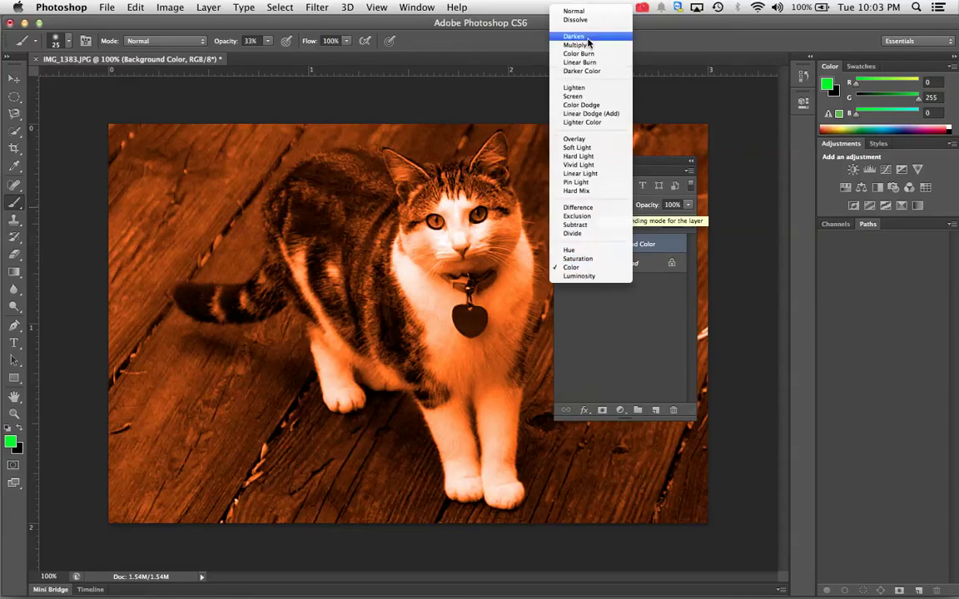
left_click(587, 37)
left_click(586, 208)
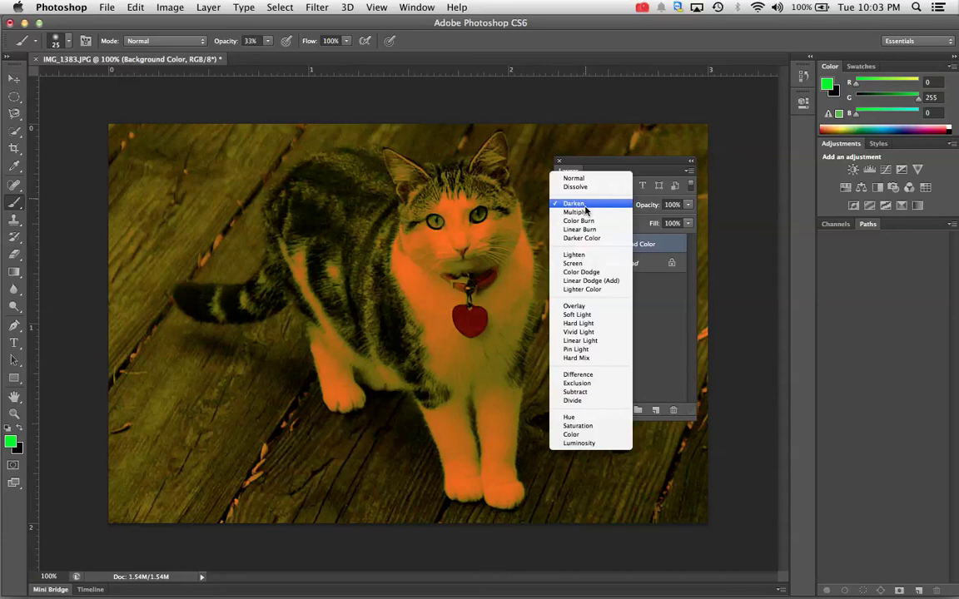
left_click(586, 392)
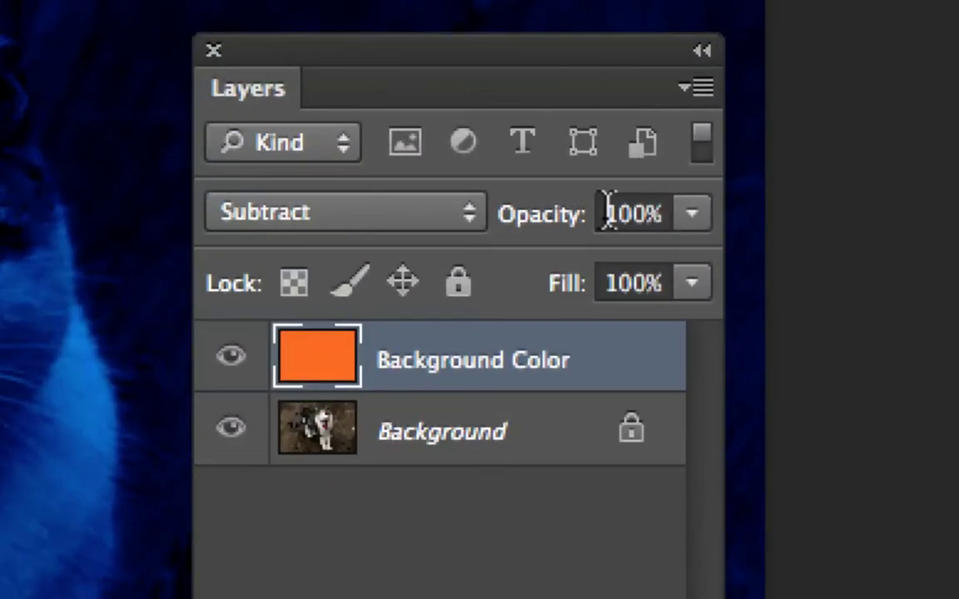
left_click(471, 215)
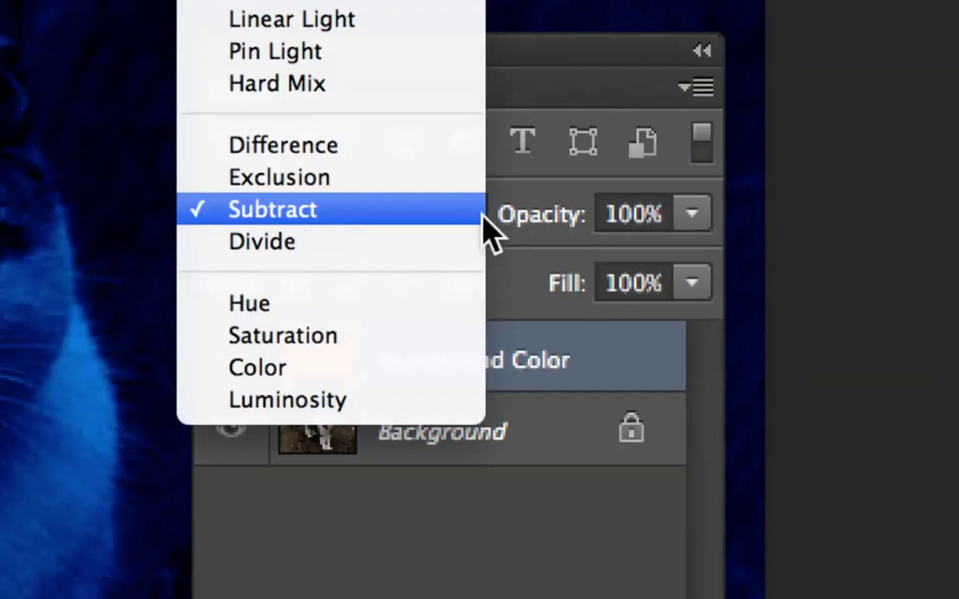
left_click(481, 213)
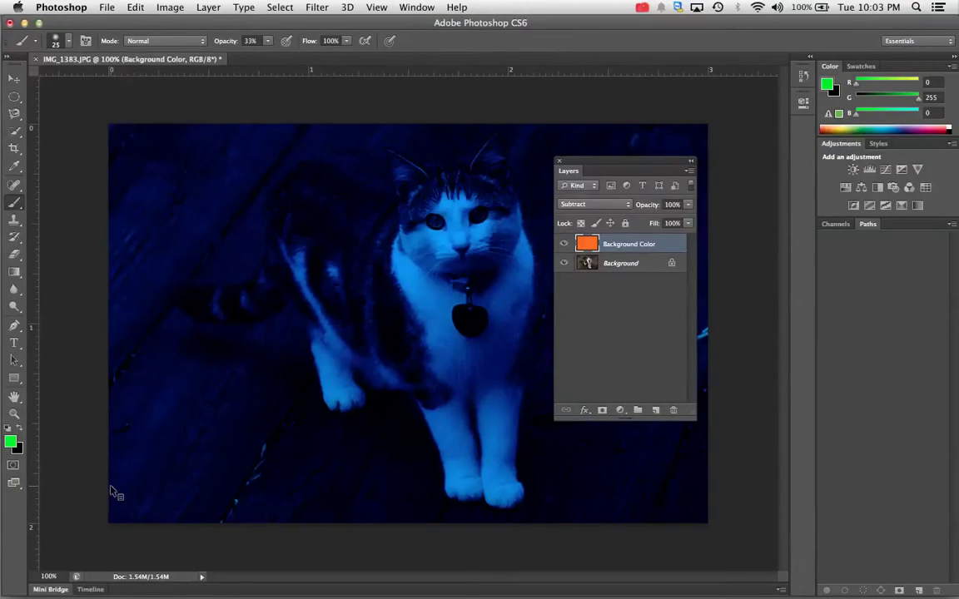
Lower the Subtract-blended Background Color layer's opacity, settling on 58%.
left_click(687, 204)
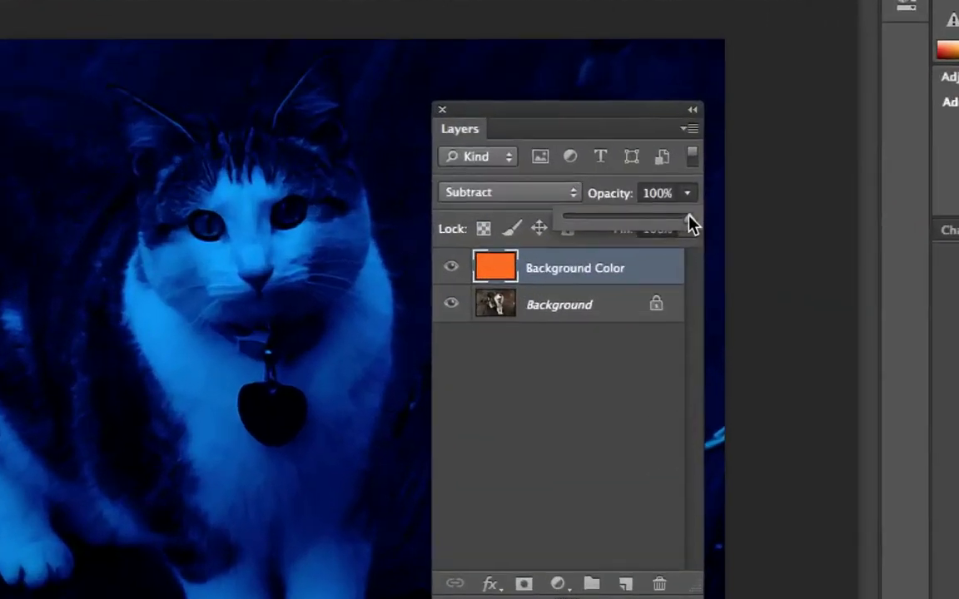
left_click_drag(688, 220, 602, 223)
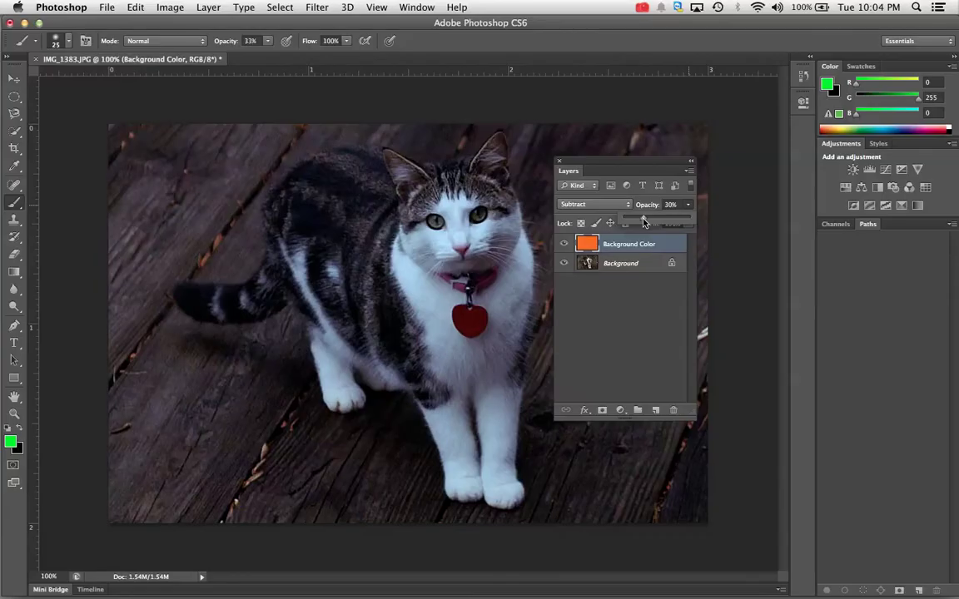
left_click_drag(644, 220, 662, 222)
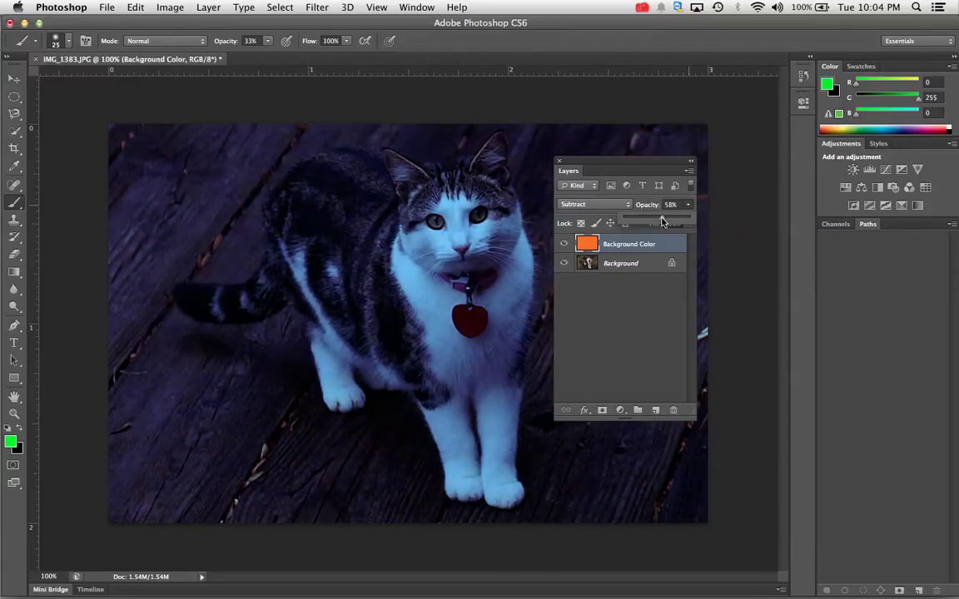
Change the Background Color layer's blend mode to Difference and reduce its opacity to 43%.
left_click(629, 205)
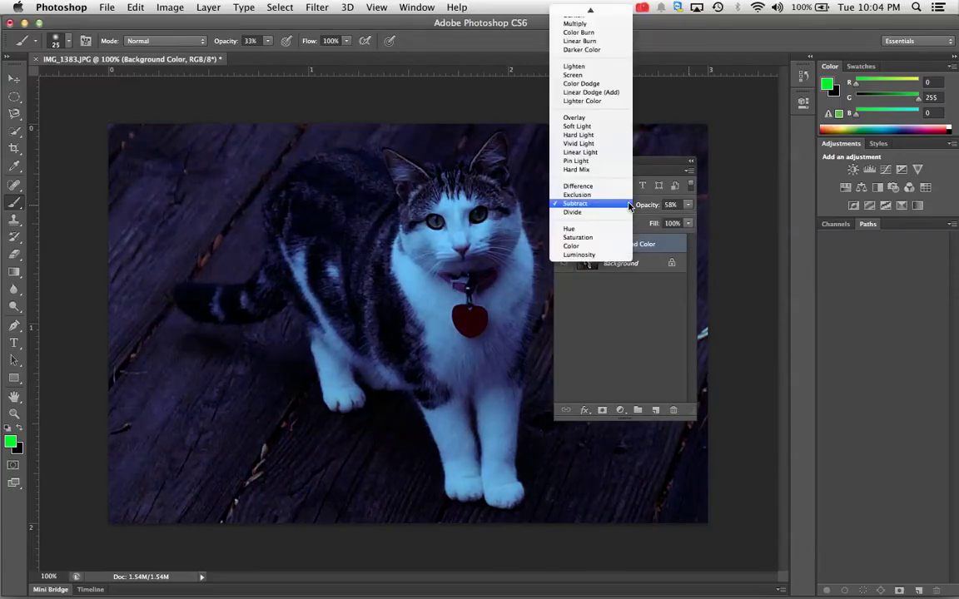
left_click(620, 186)
left_click(686, 207)
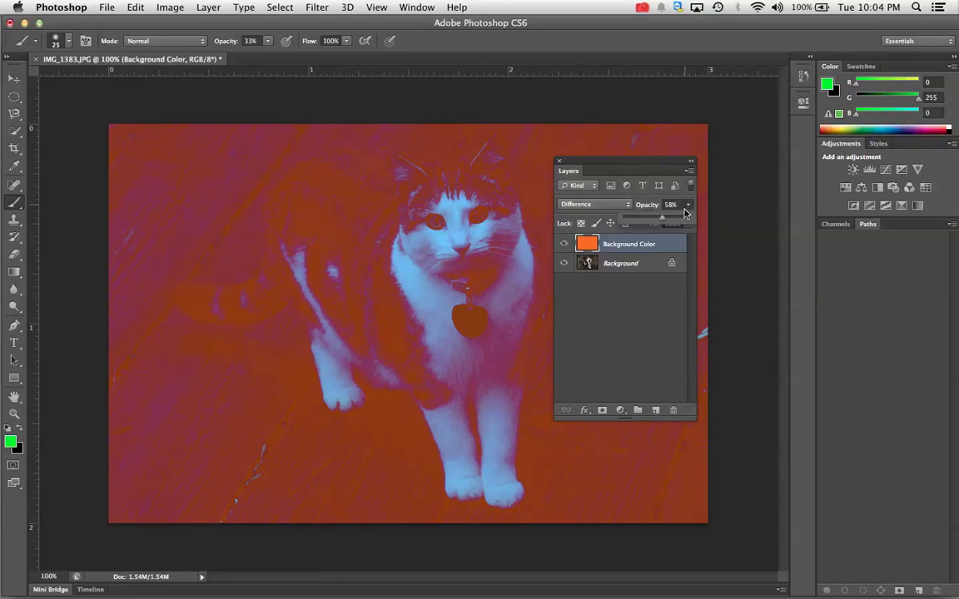
mouse_move(663, 218)
left_mouse_down()
mouse_move(639, 219)
mouse_move(722, 224)
mouse_move(638, 217)
mouse_move(651, 219)
left_mouse_up()
left_click(591, 208)
left_click(587, 205)
left_click(588, 208)
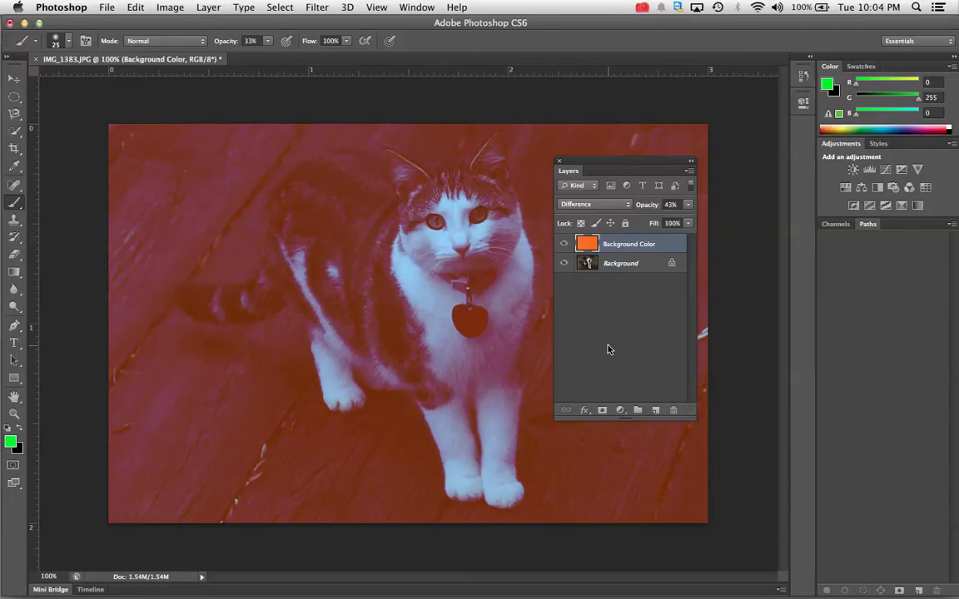
left_click(587, 204)
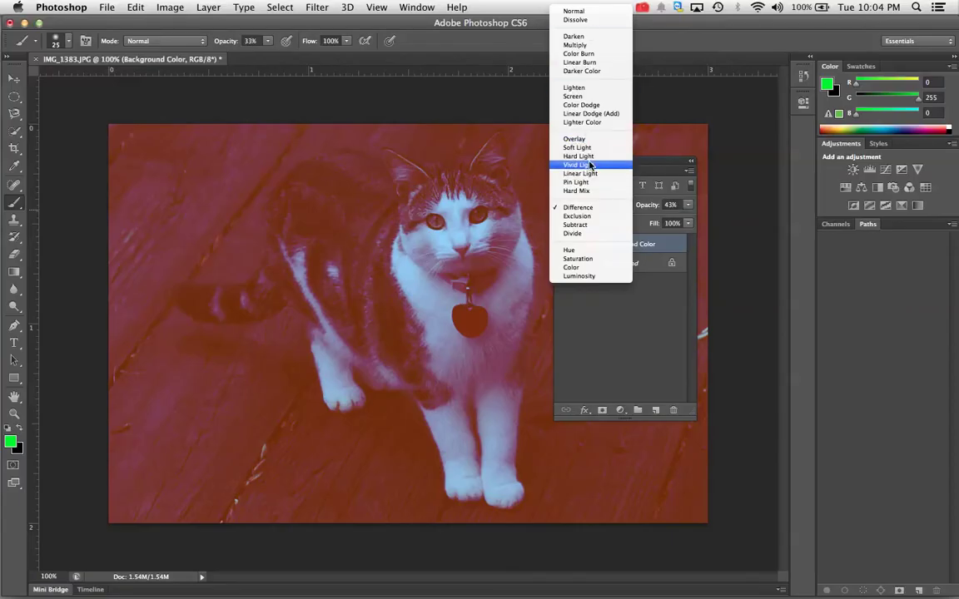
left_click(631, 337)
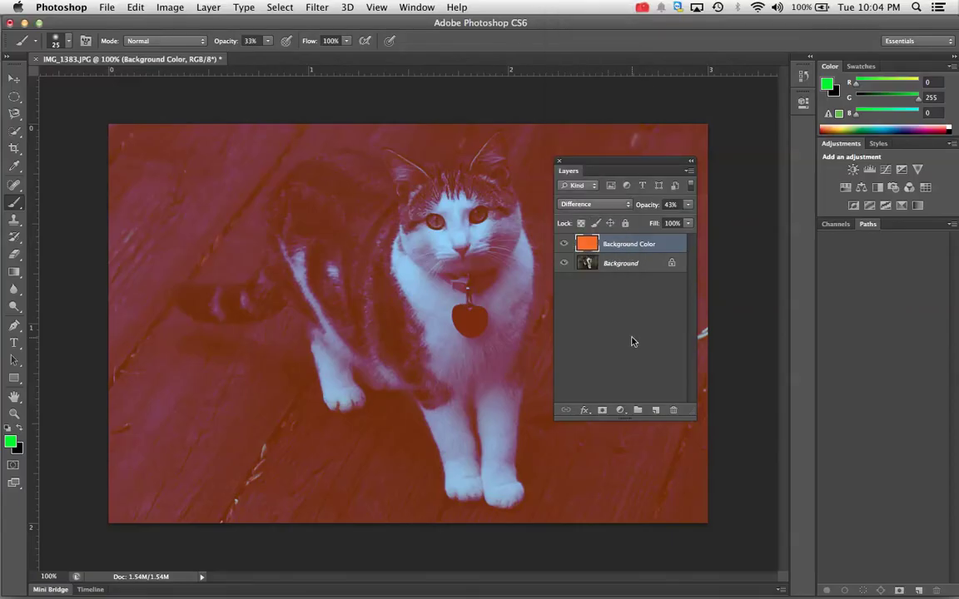